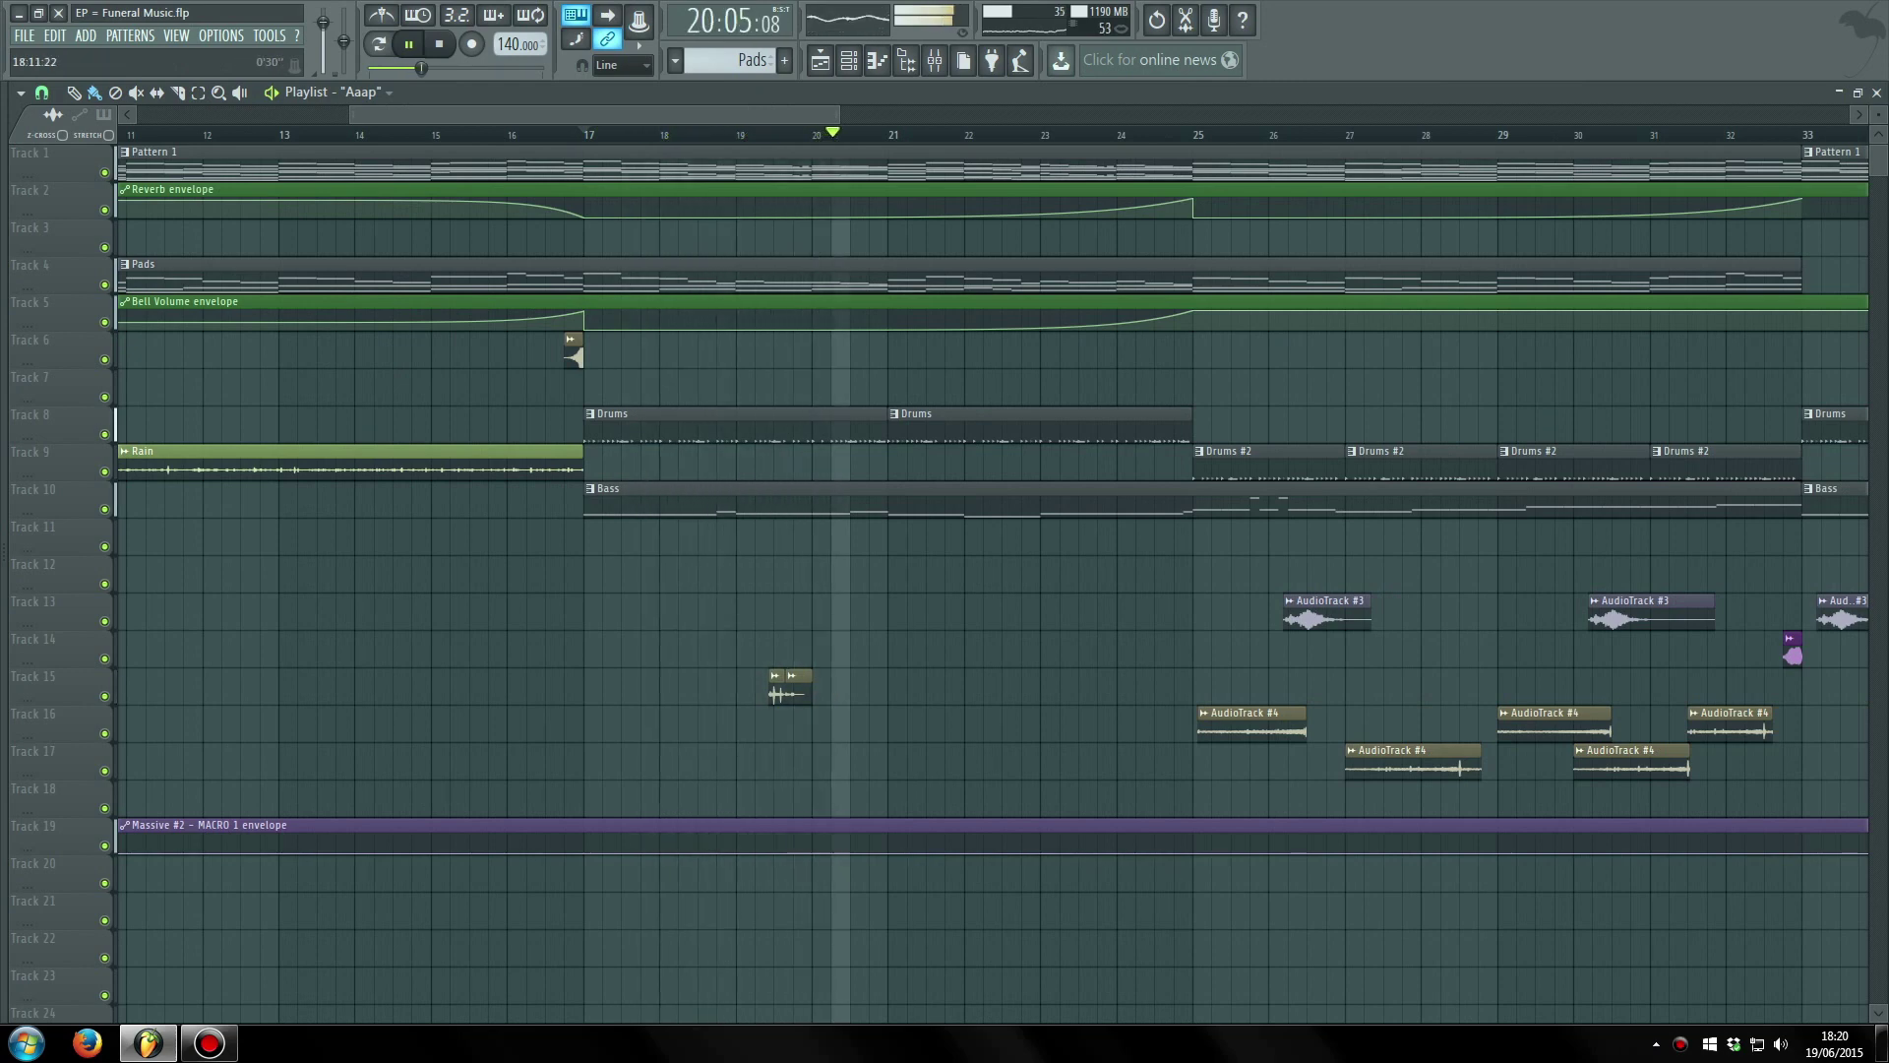
- Stop playback and inspect the Clap channel's sample settings from the channel rack
key("space")
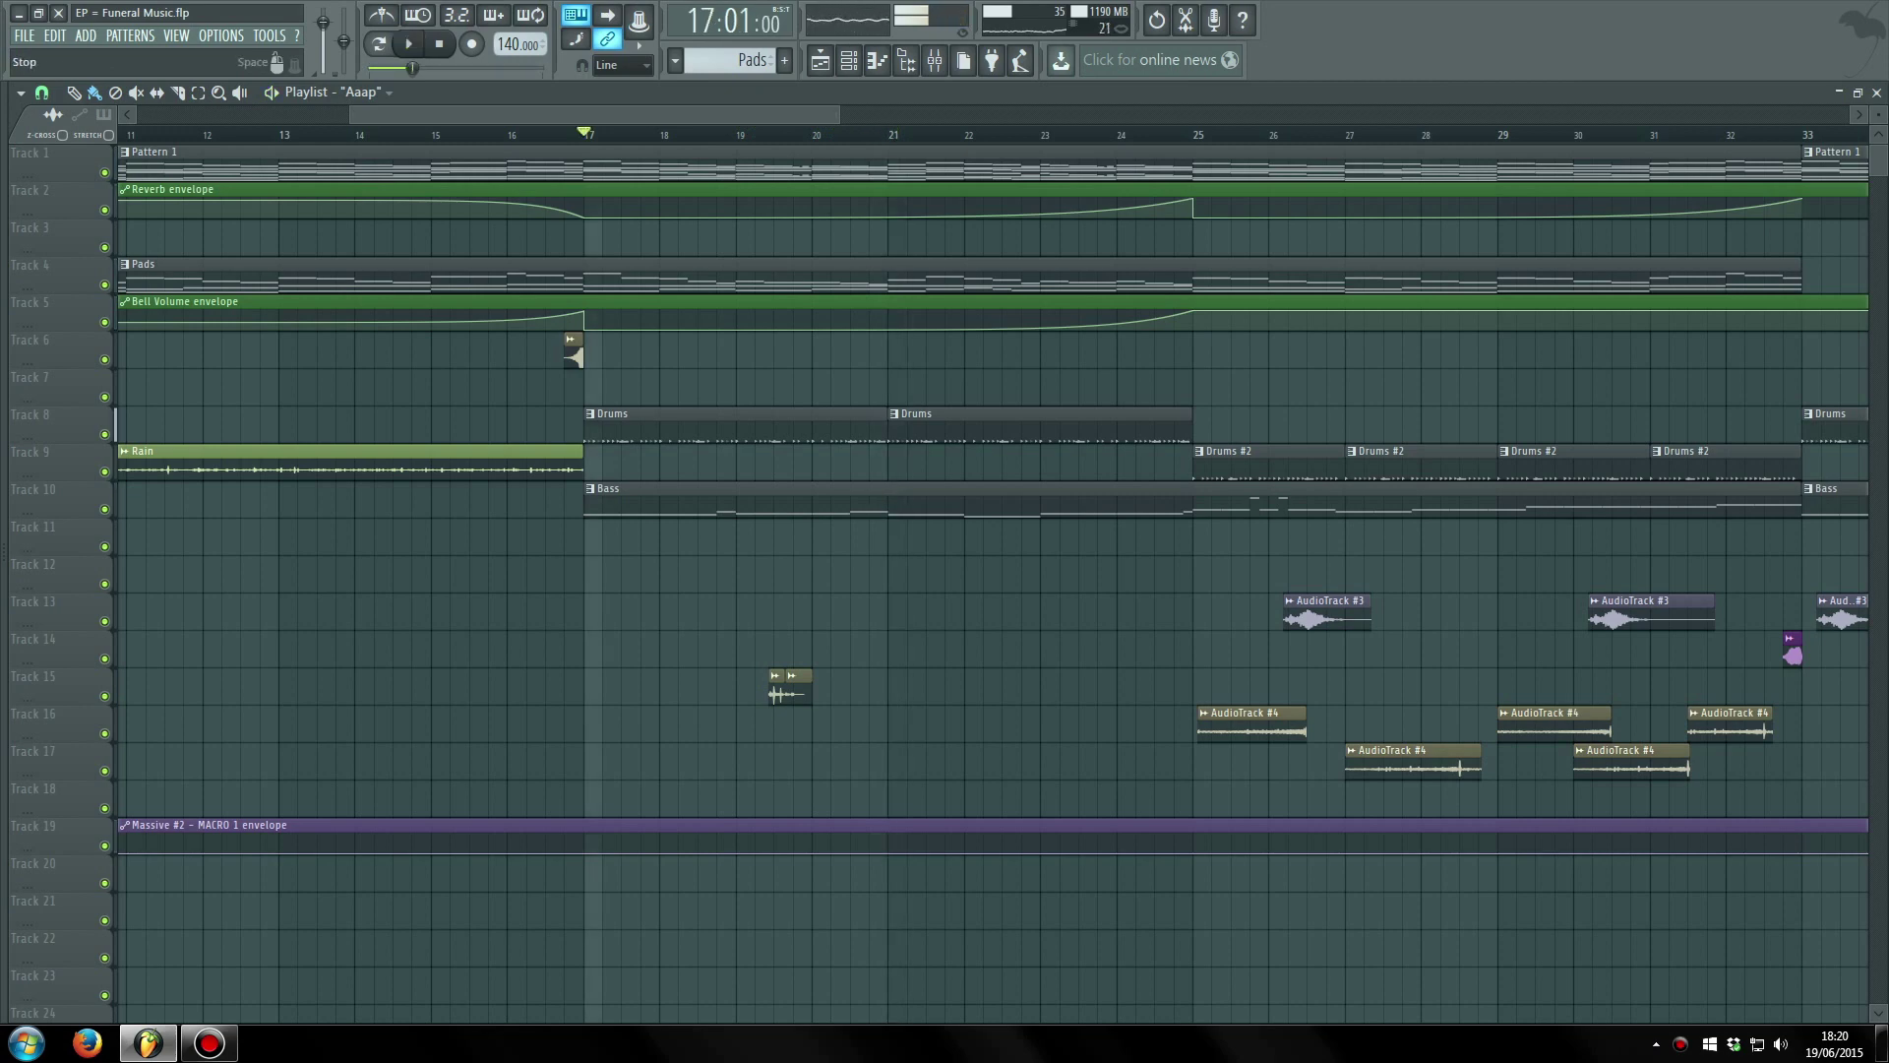
left_click(848, 60)
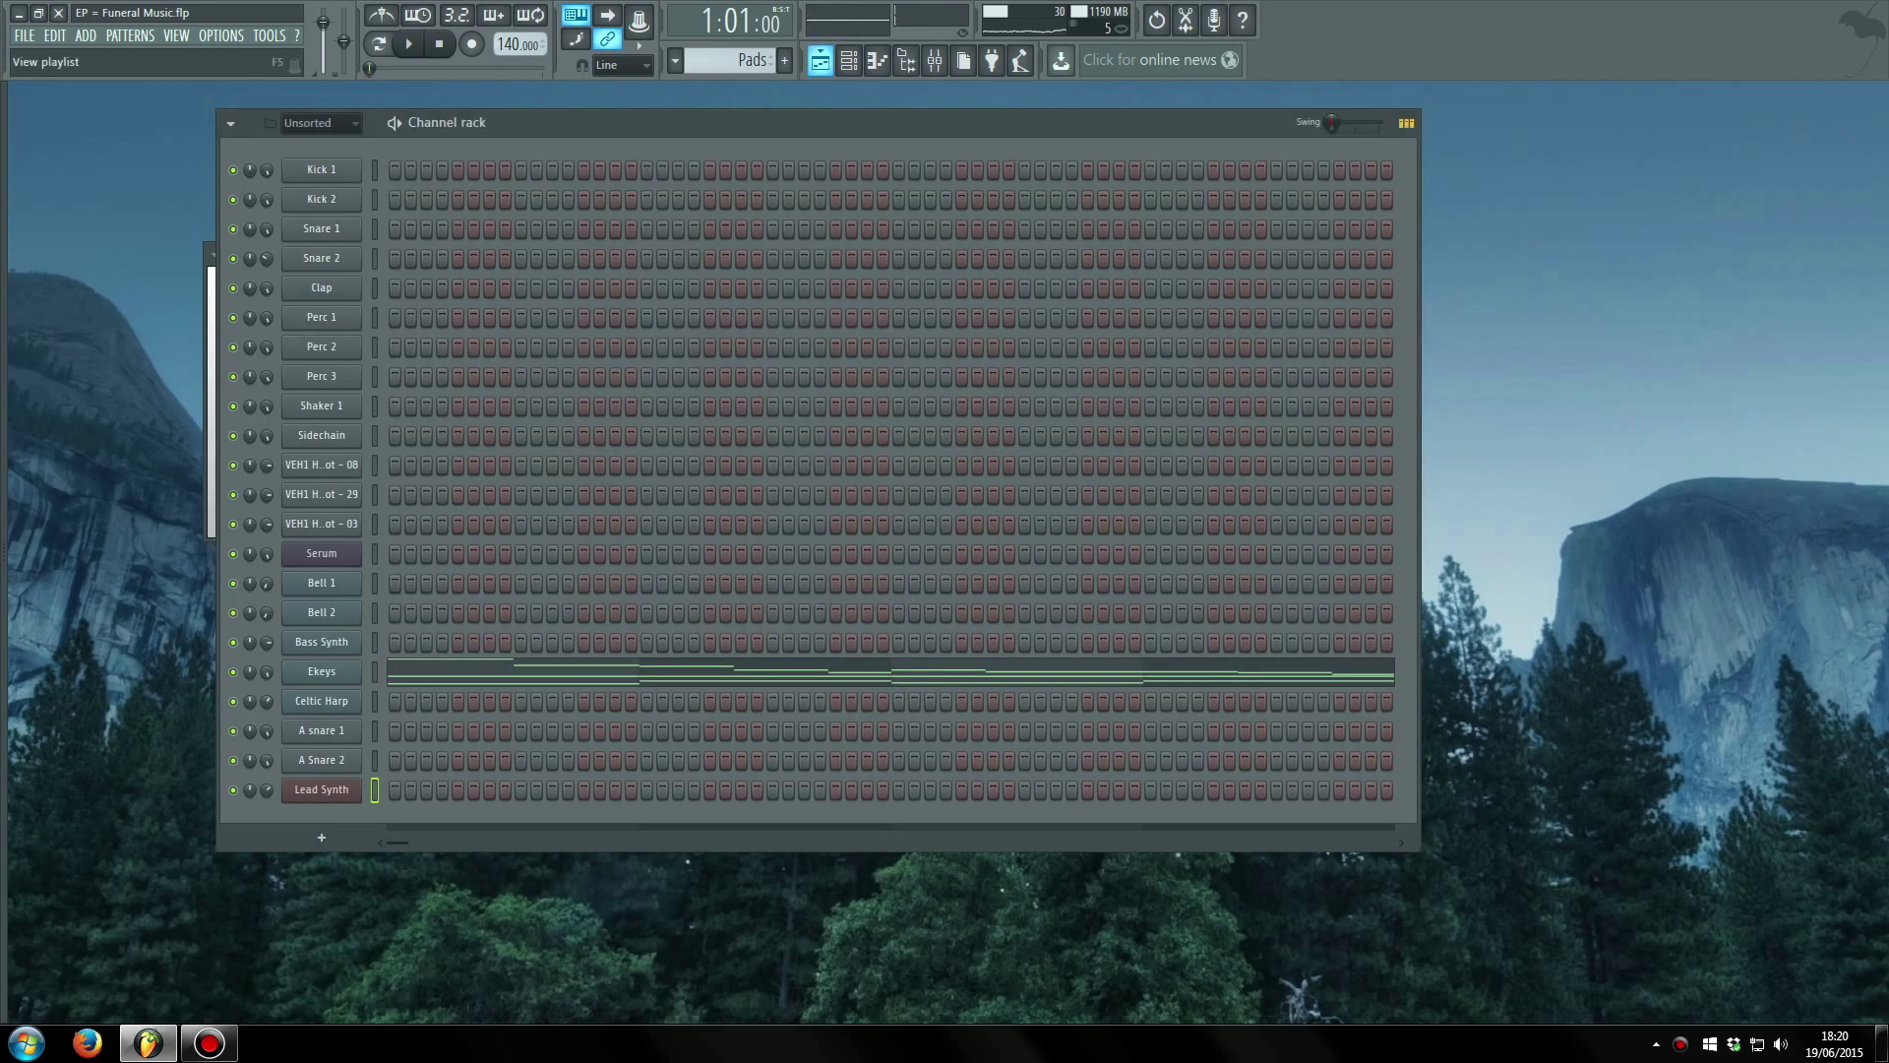
left_click(321, 288)
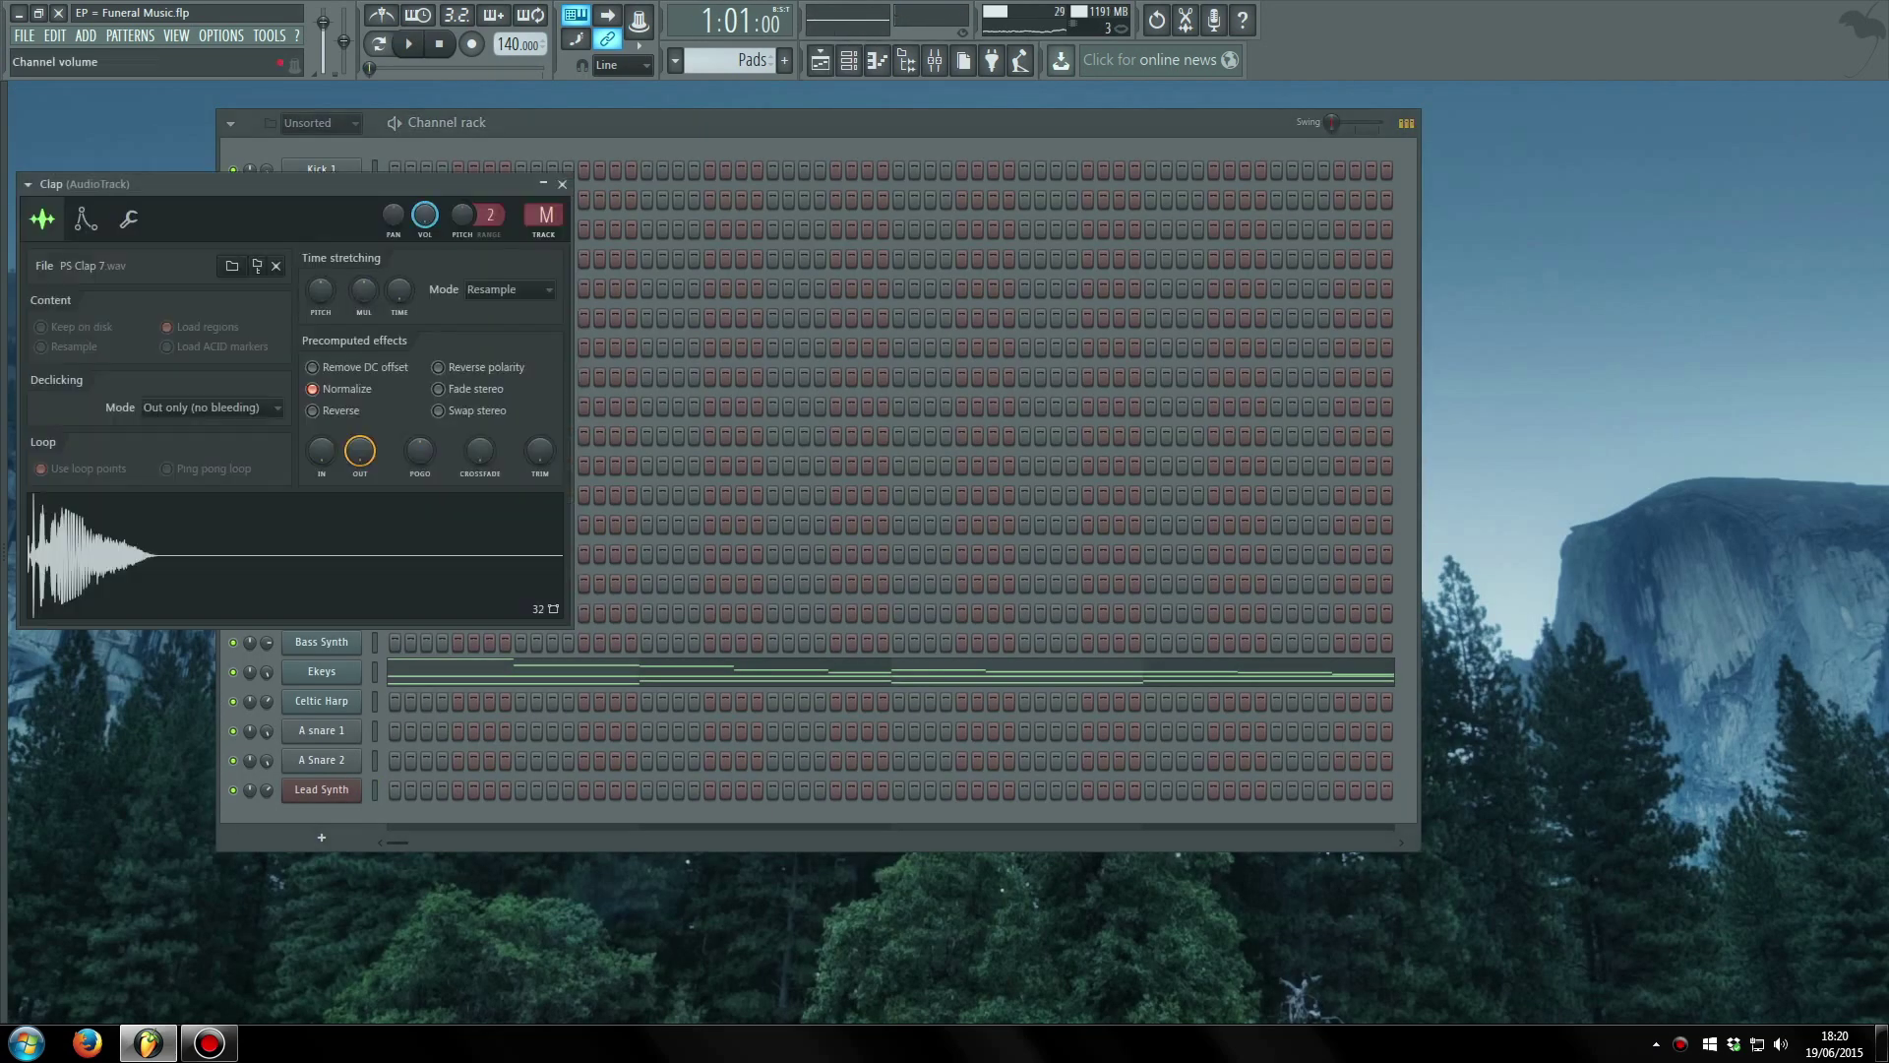
left_click_drag(295, 183, 608, 178)
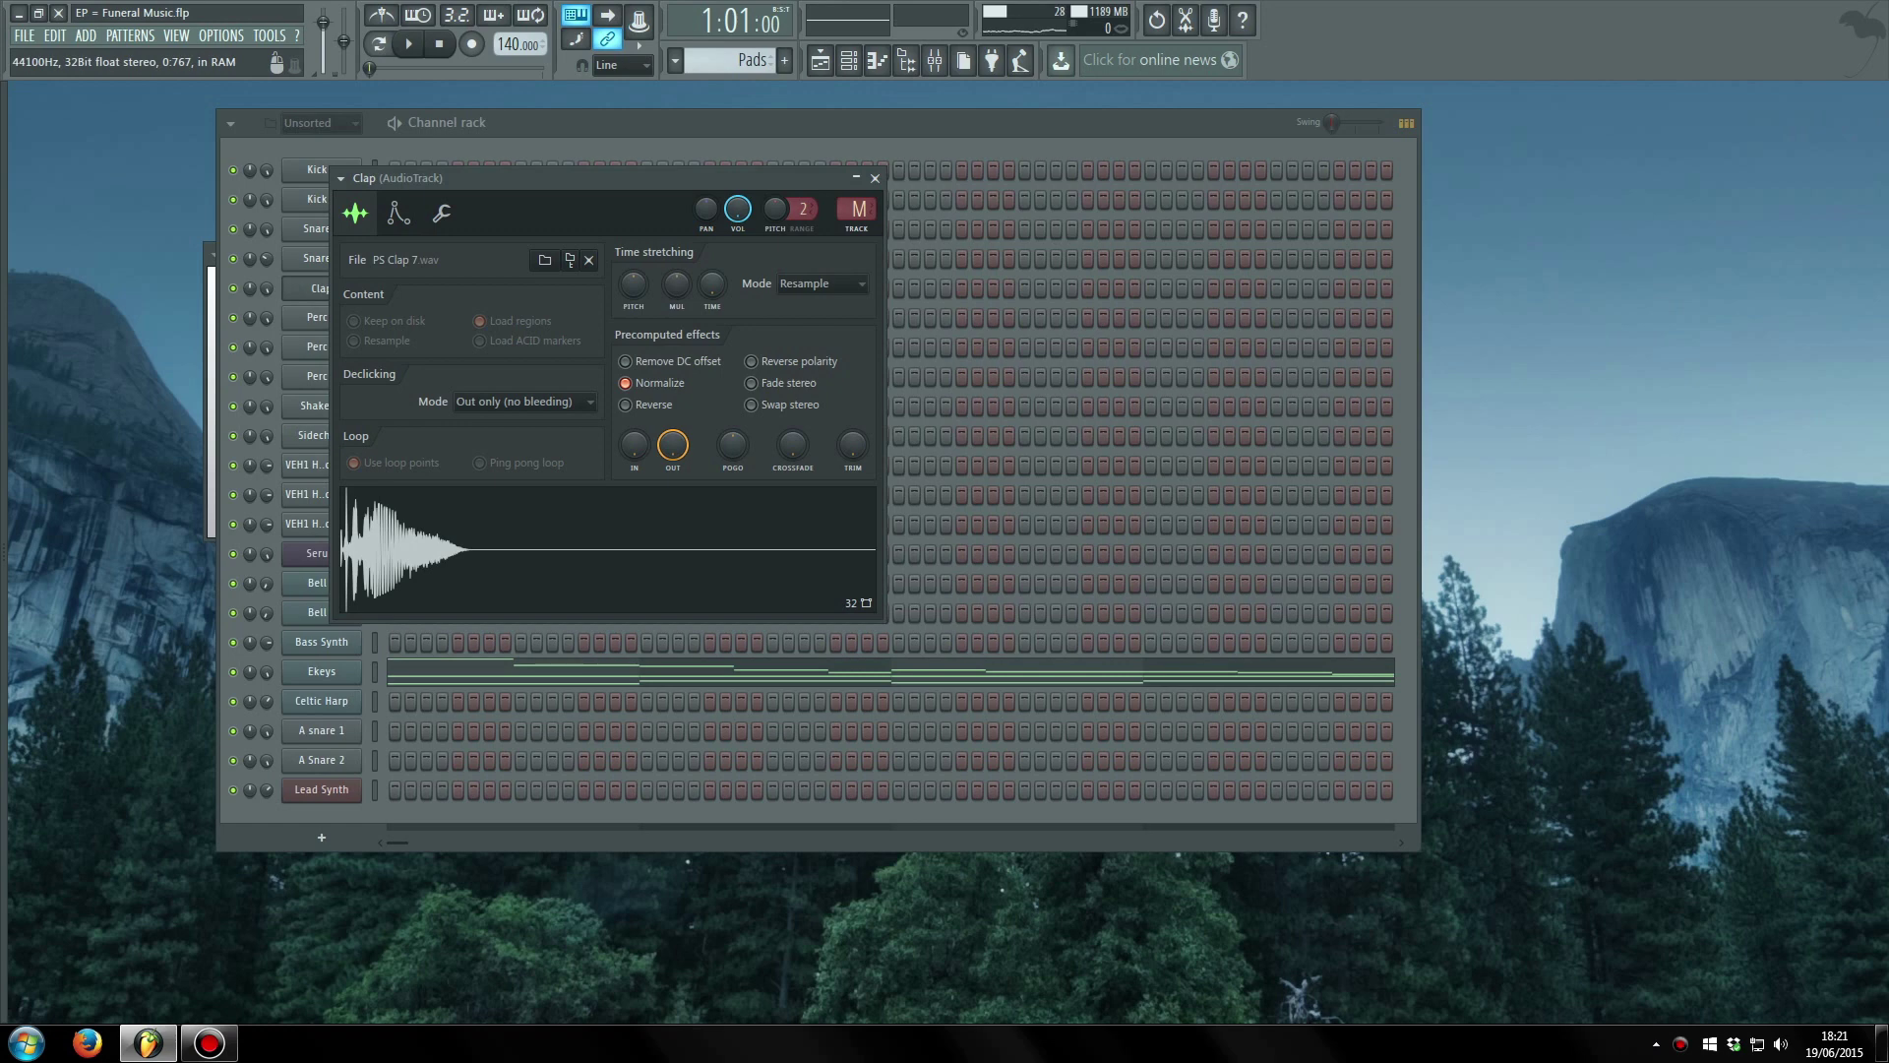
key("Escape")
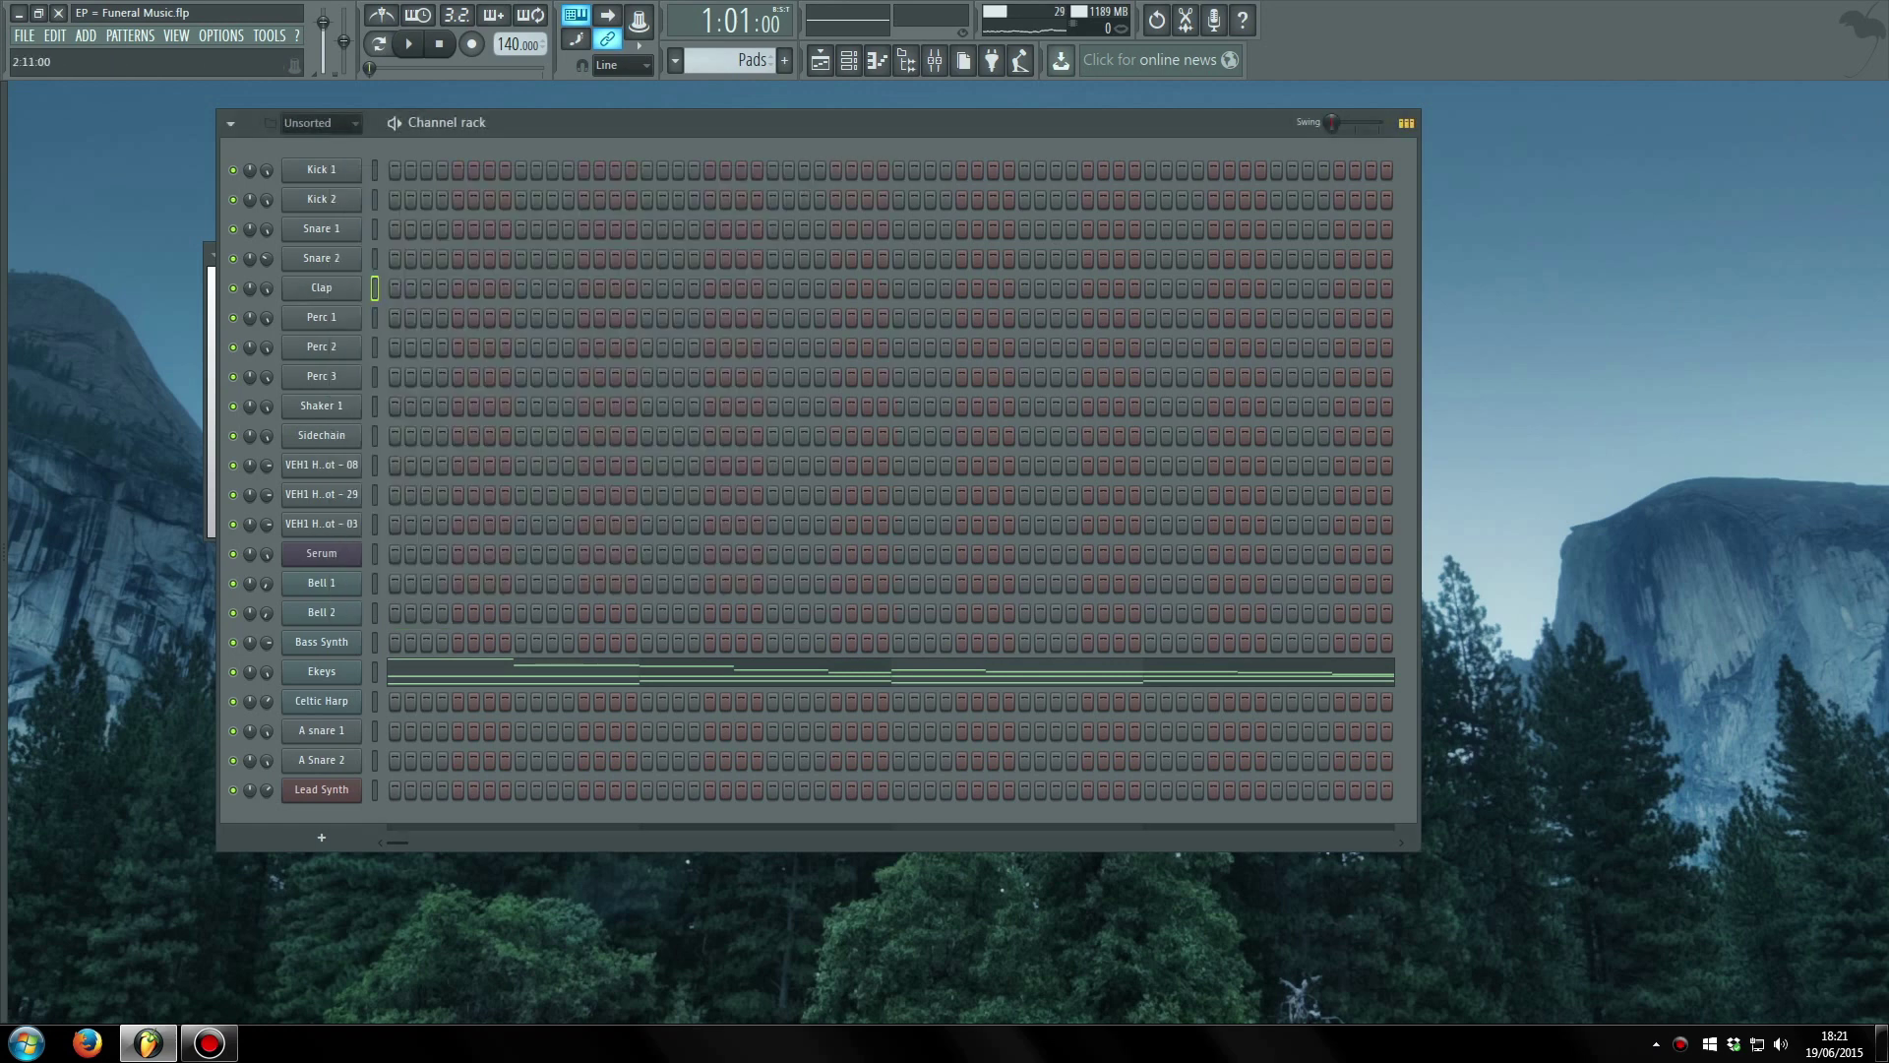
- Switch to the Drums pattern and open the Clap channel's notes in the piano roll
left_click(129, 36)
left_click(138, 76)
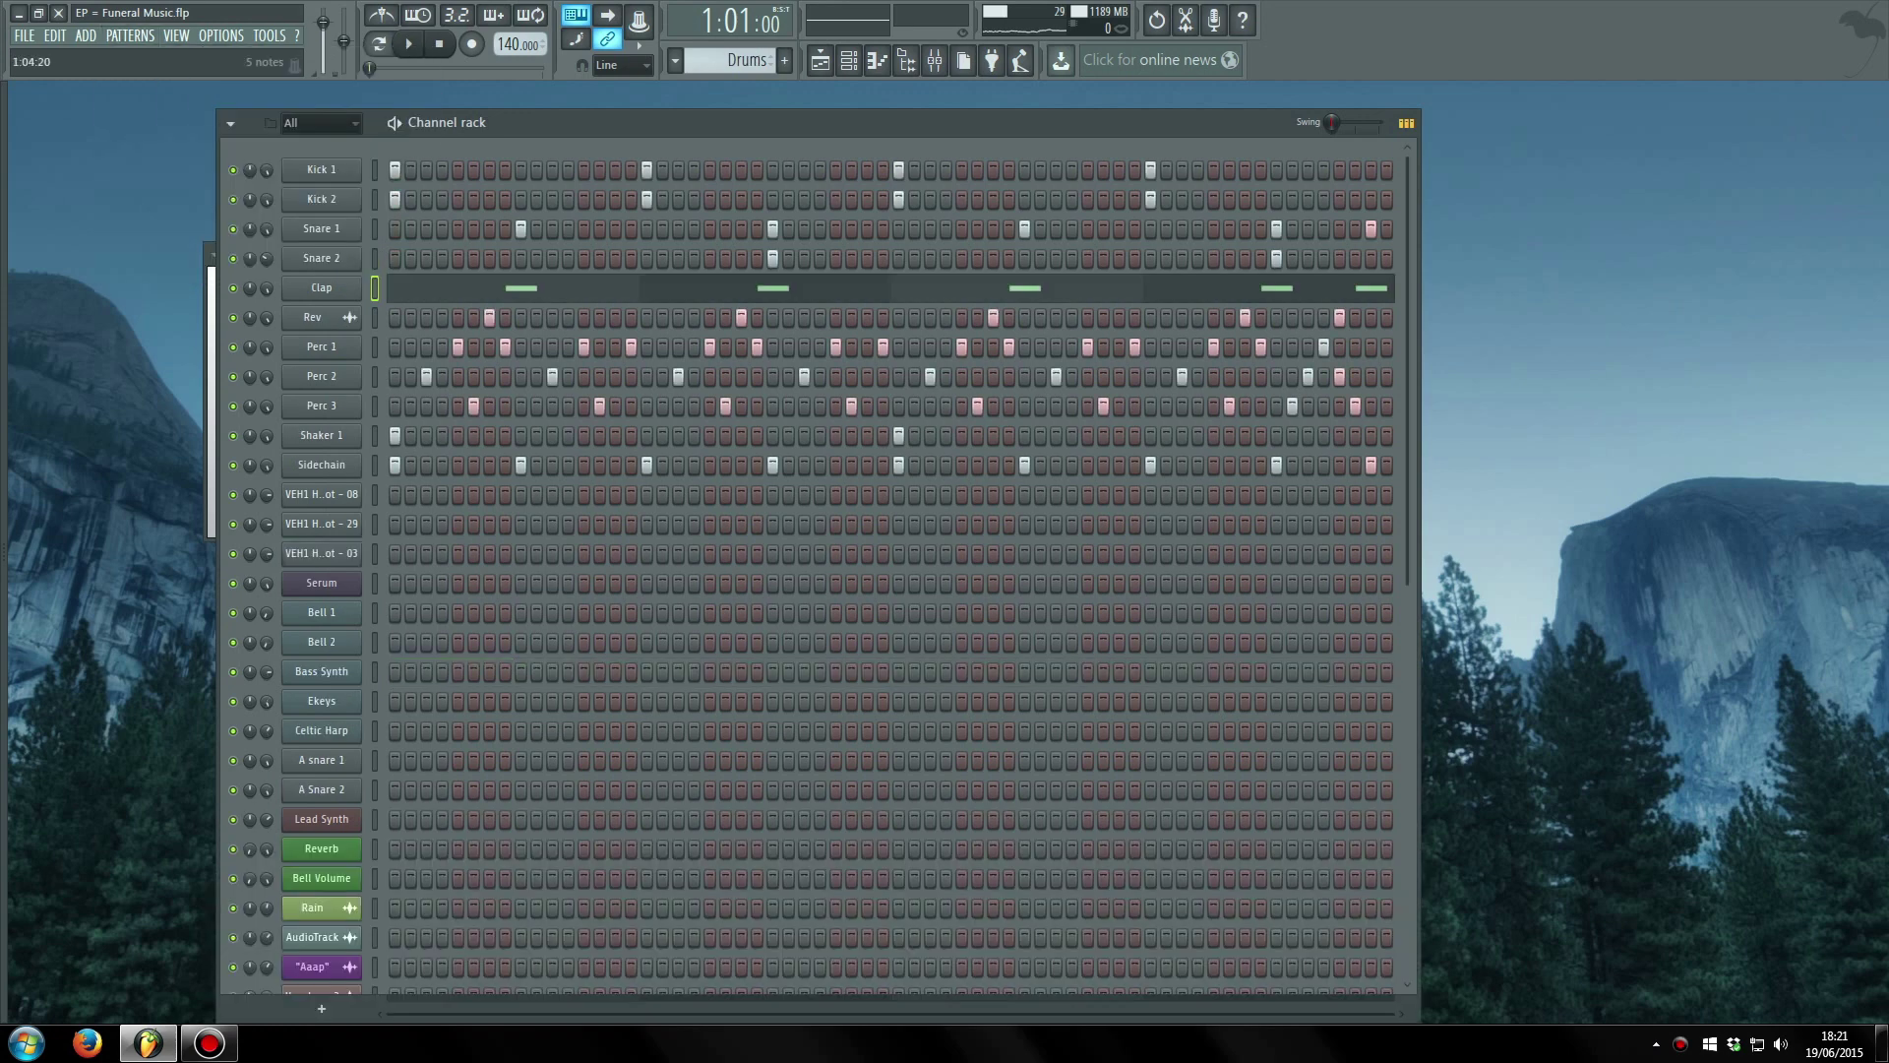
left_click(525, 293)
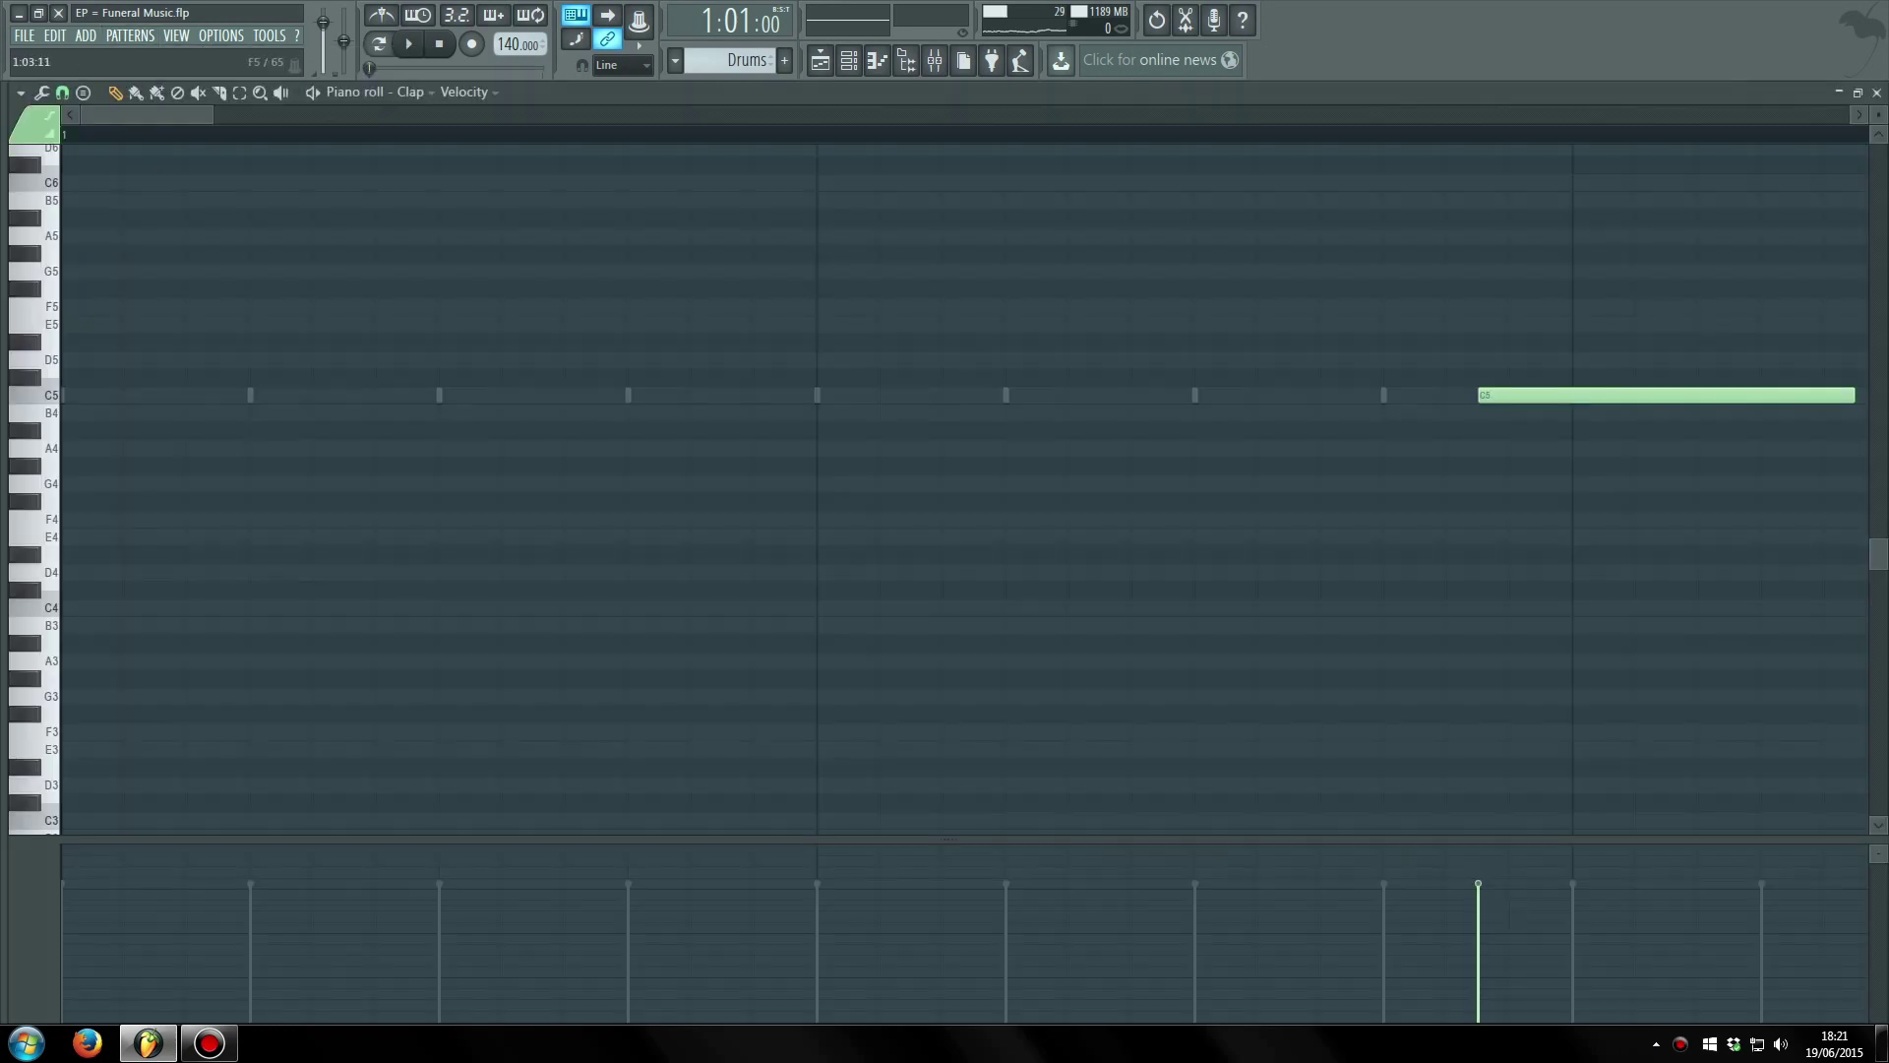
scroll(1076, 183, "down", 3)
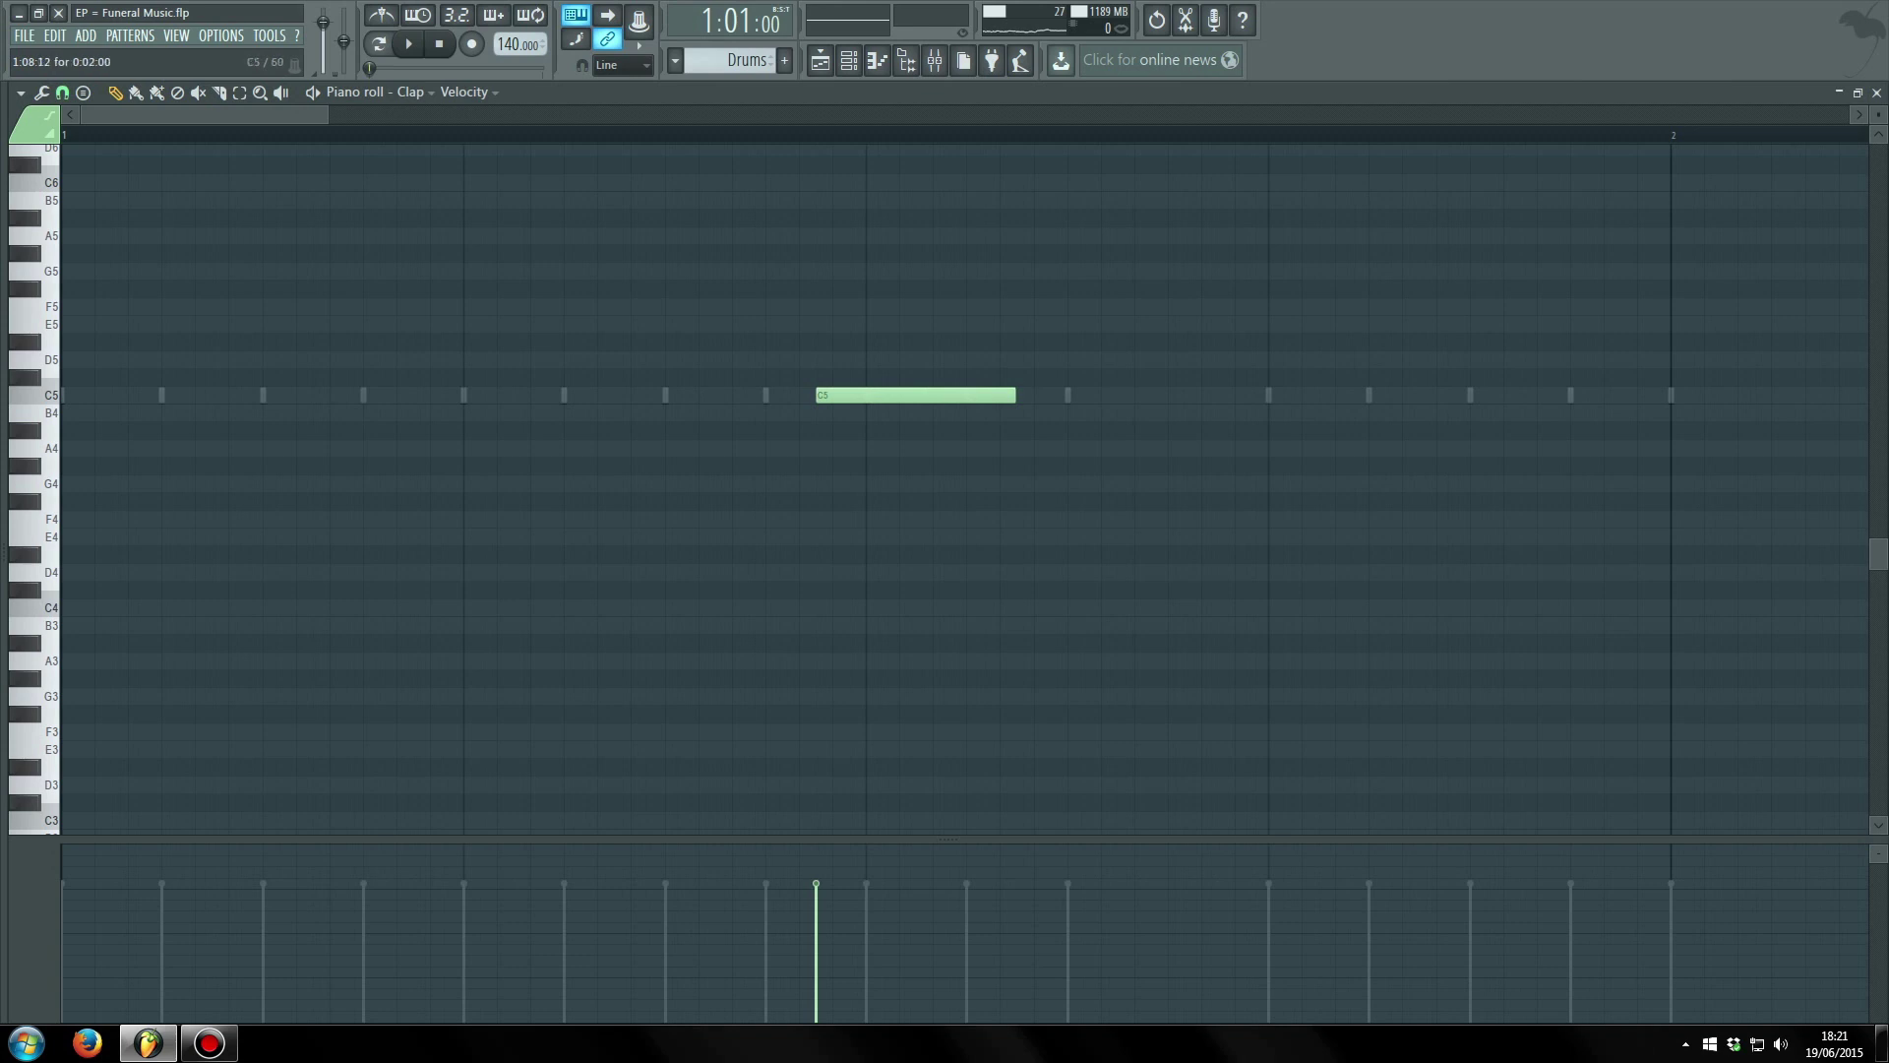
- Set the piano roll snap to 1/4 step and play the Drums pattern on its own in pattern mode
left_click(62, 93)
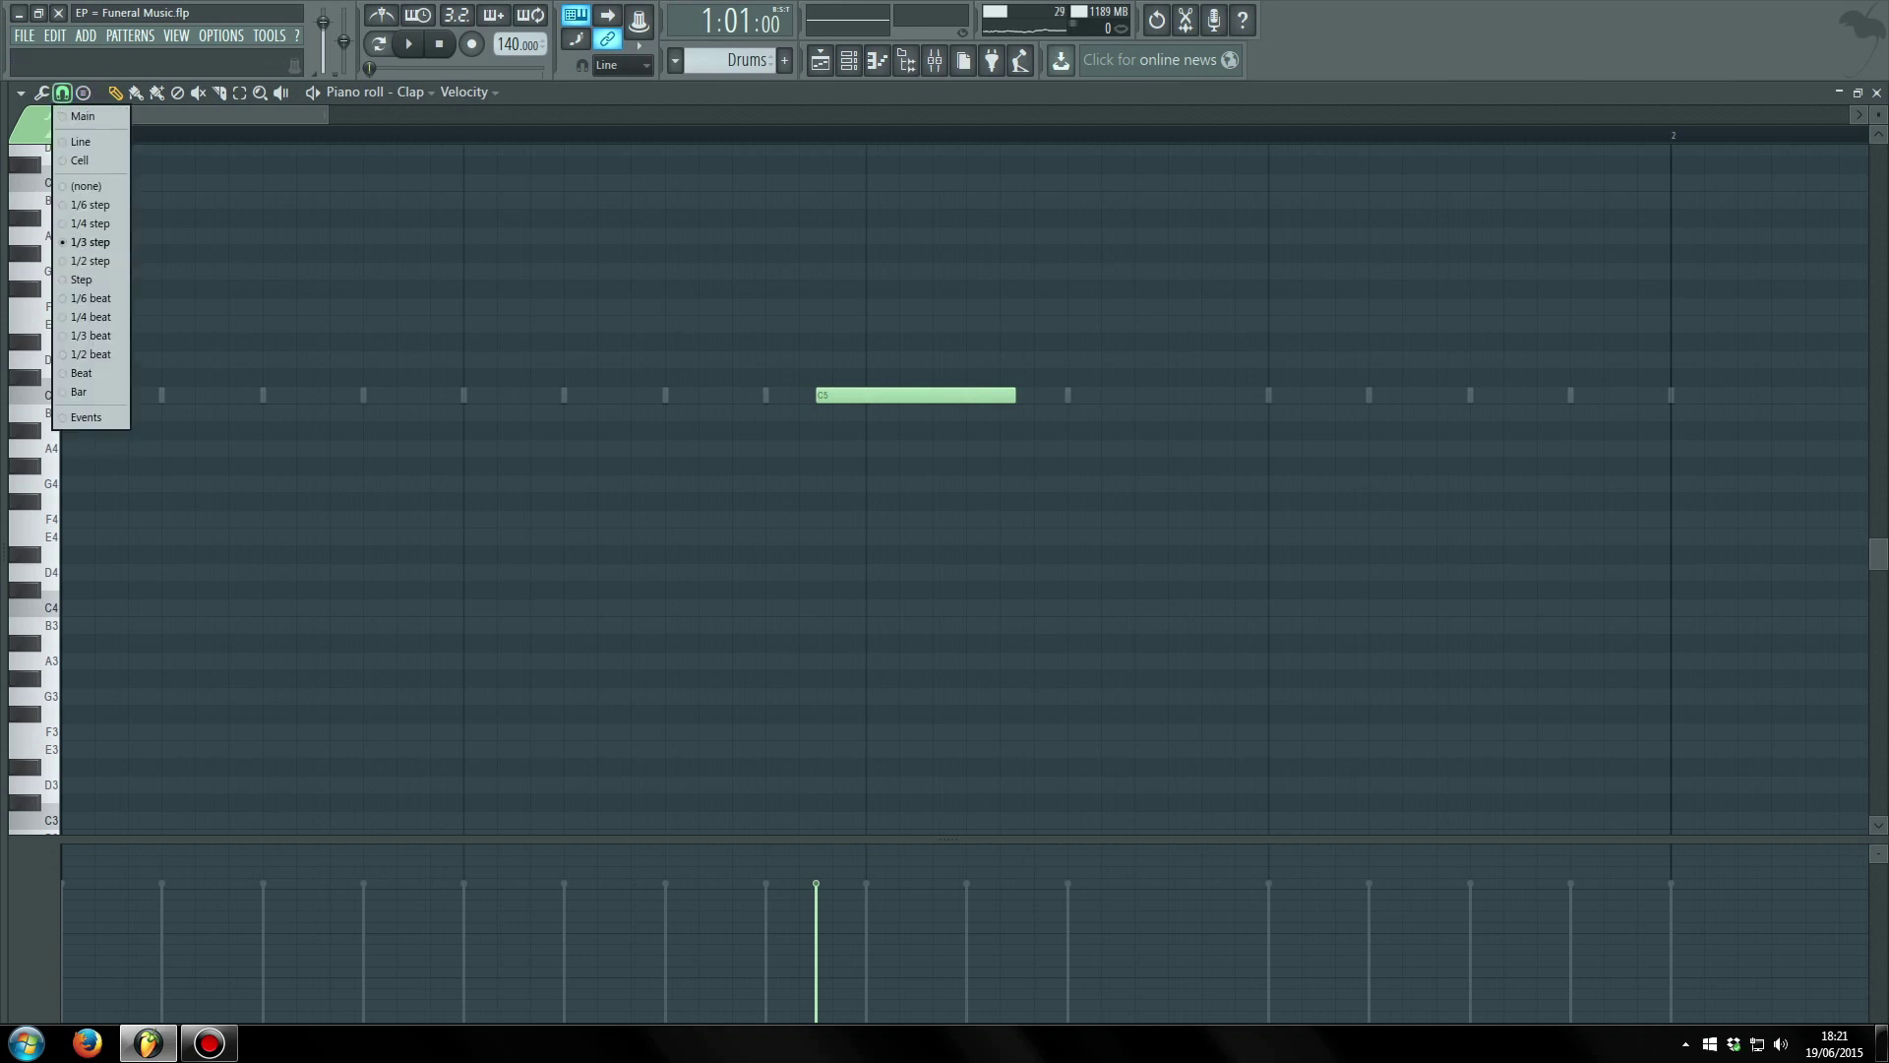
left_click(87, 224)
left_click(868, 134)
scroll(984, 253, "down", 1)
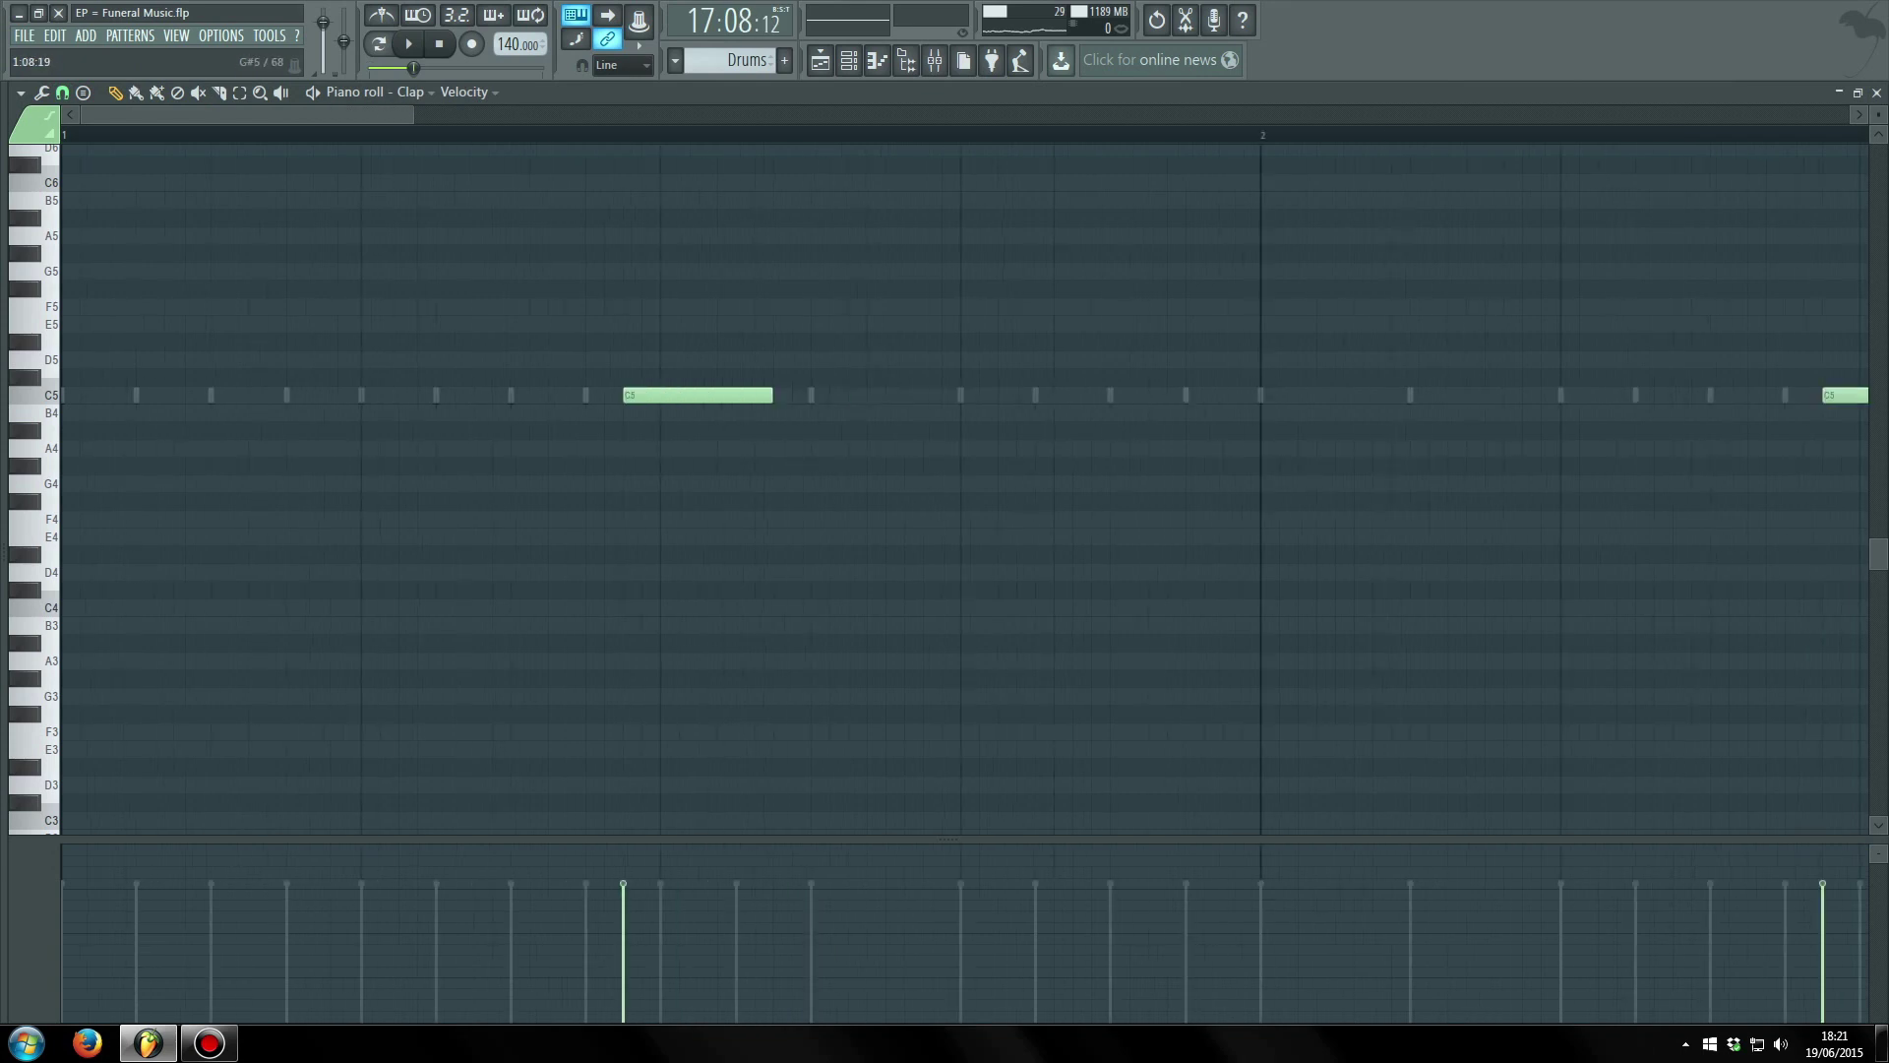
key("space")
key("space")
key("space")
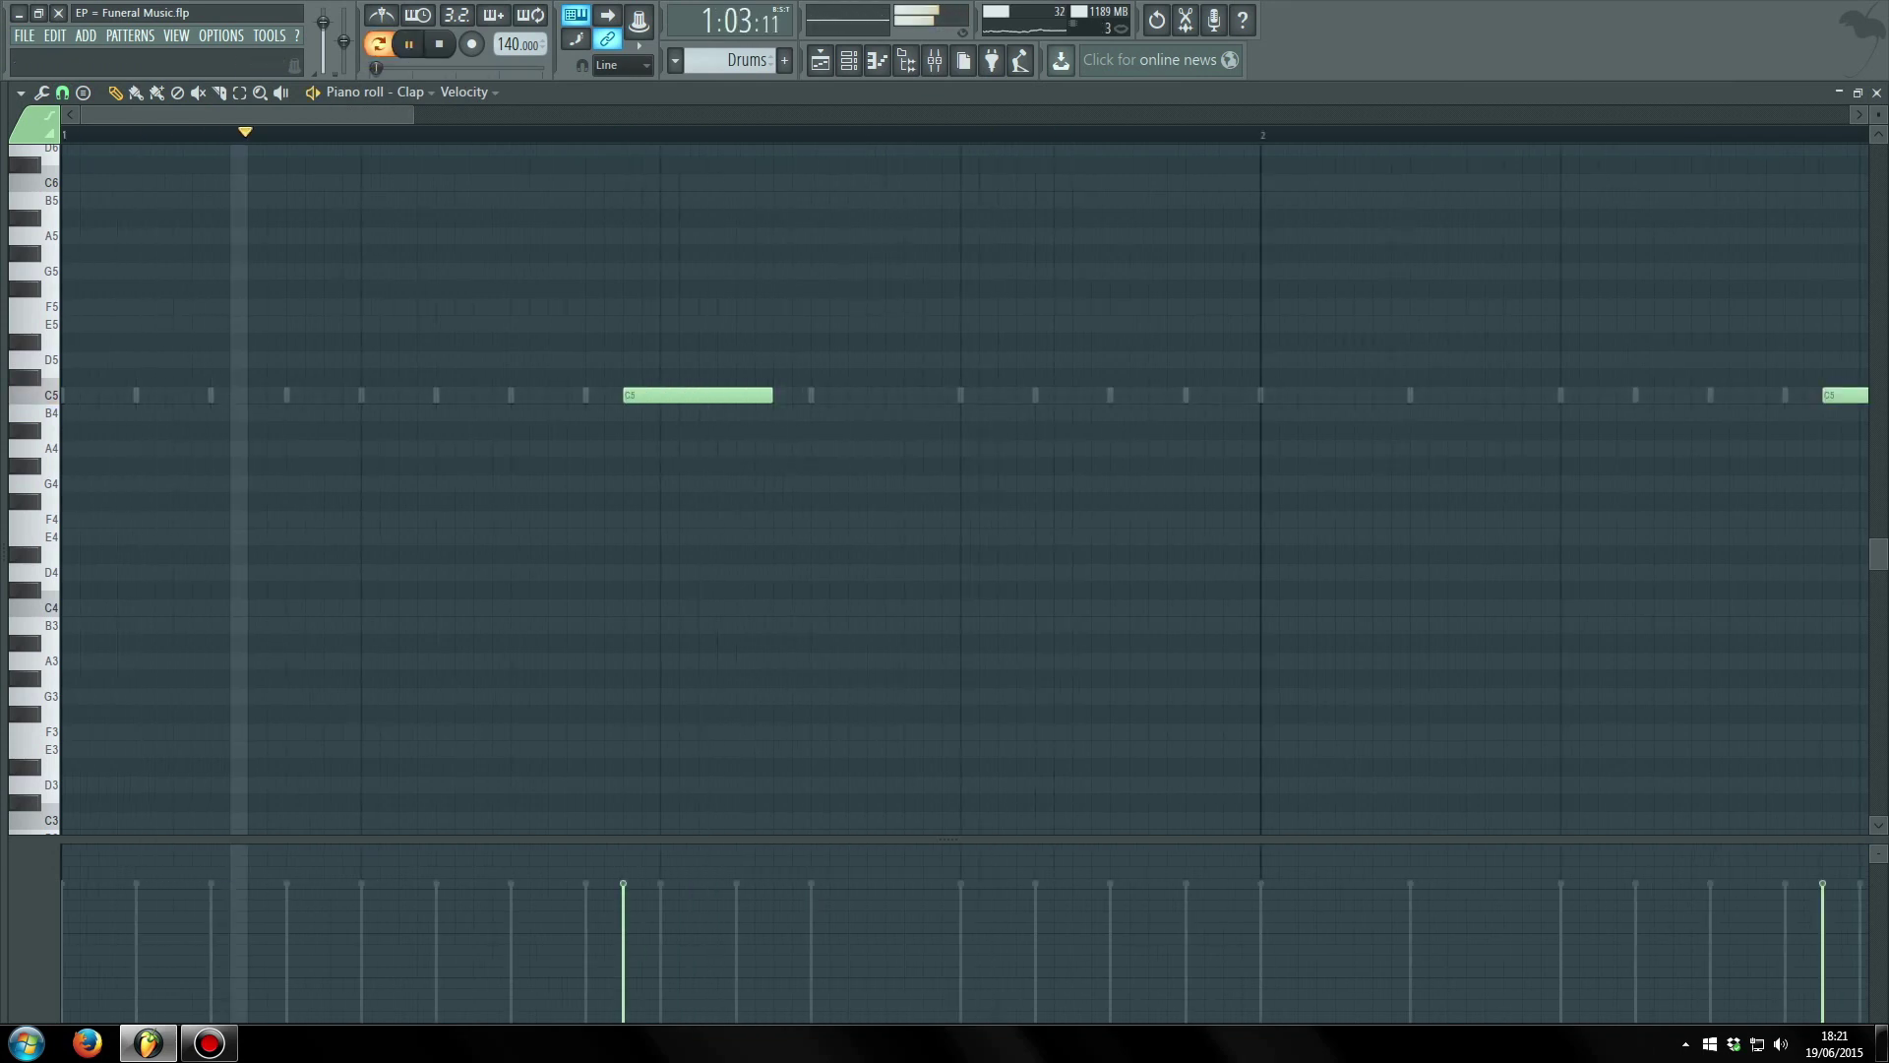
key("space")
- Try the first Clap note at 1:09:00, play the pattern, move the note back to 1:08:12, and close the piano roll
left_click_drag(697, 395, 735, 394)
key("space")
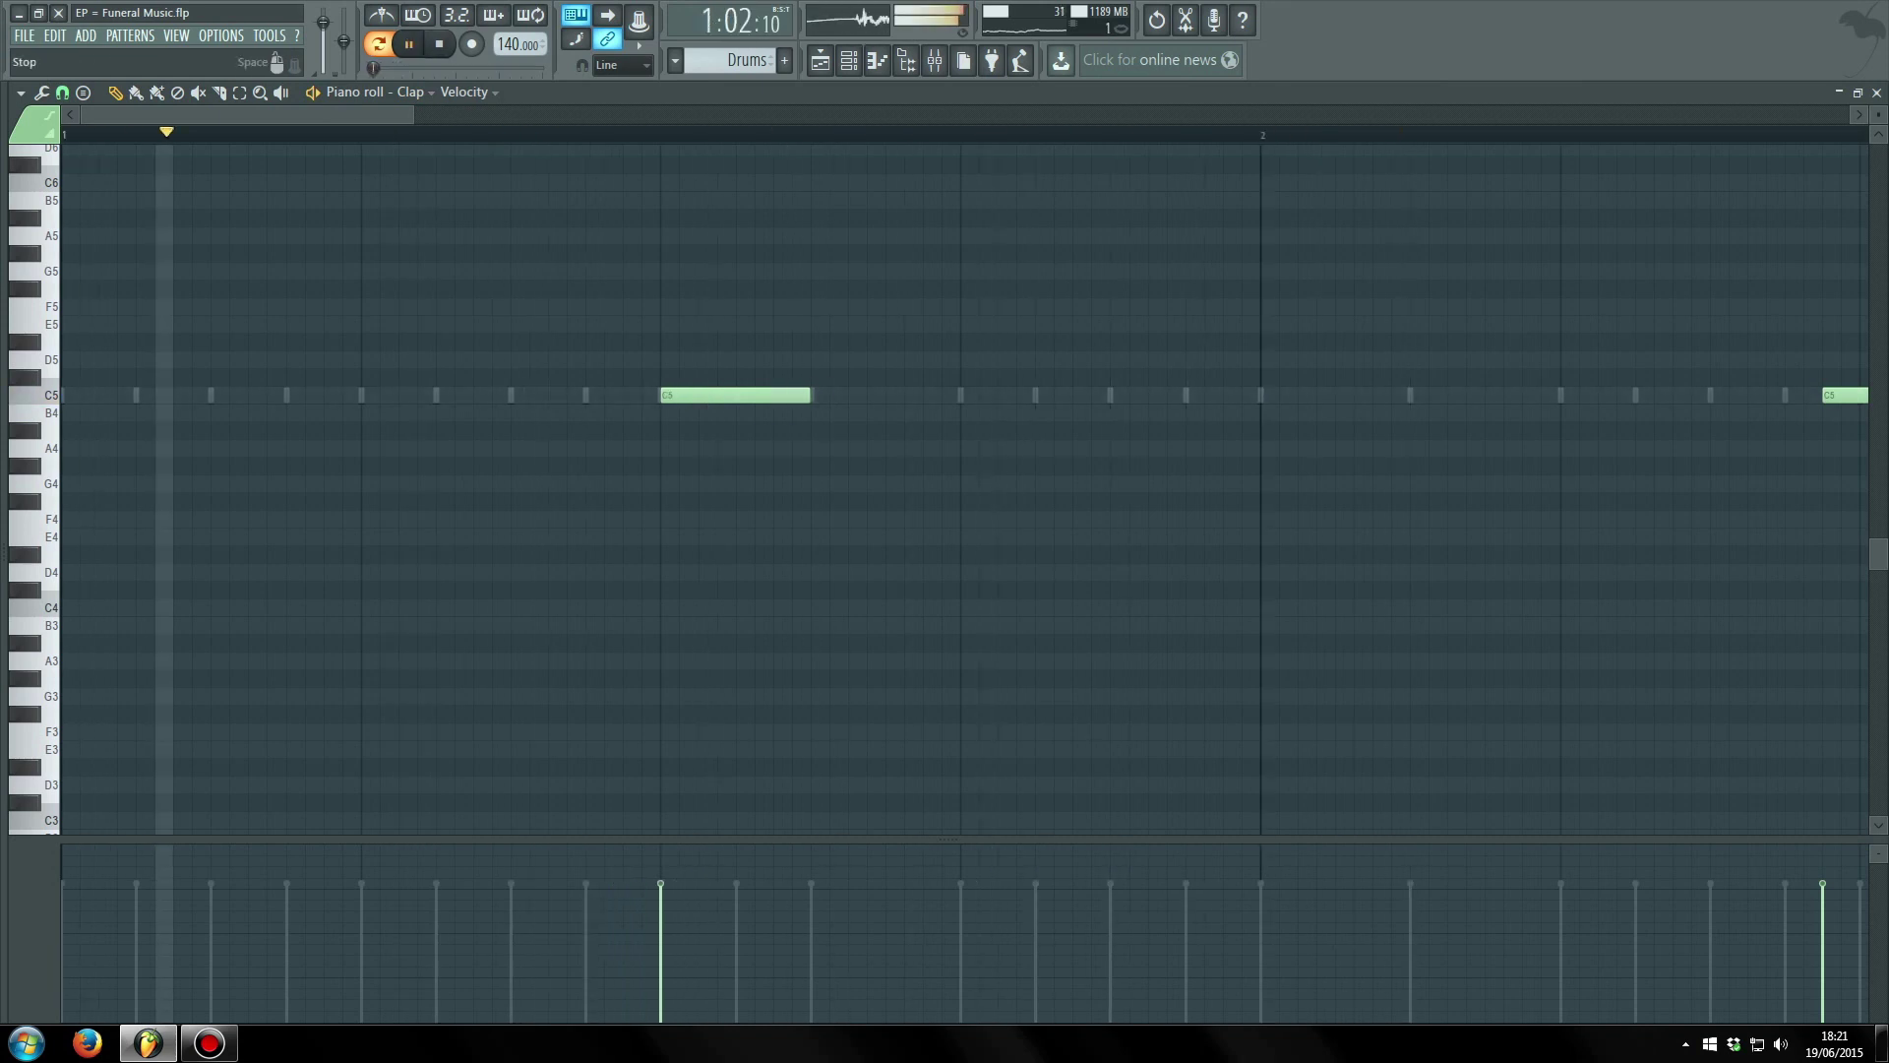
key("space")
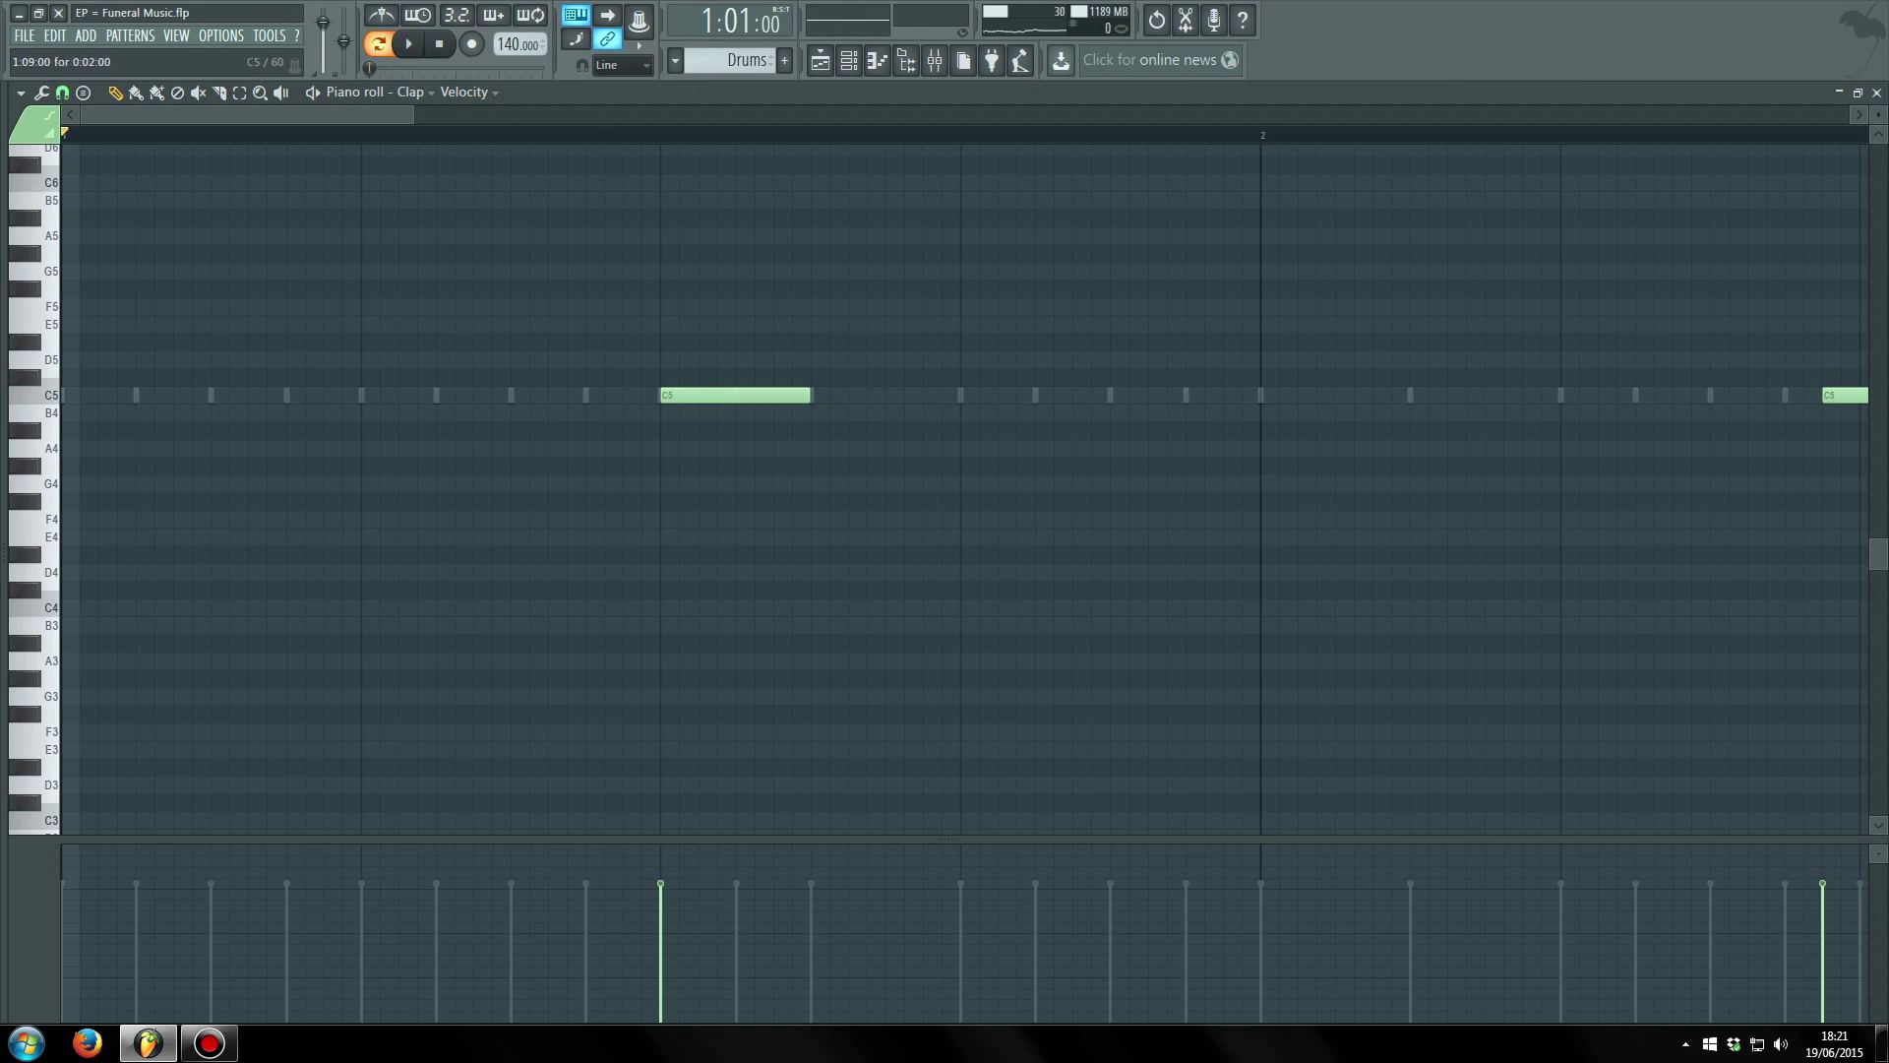
left_click_drag(735, 395, 697, 394)
left_click(1875, 92)
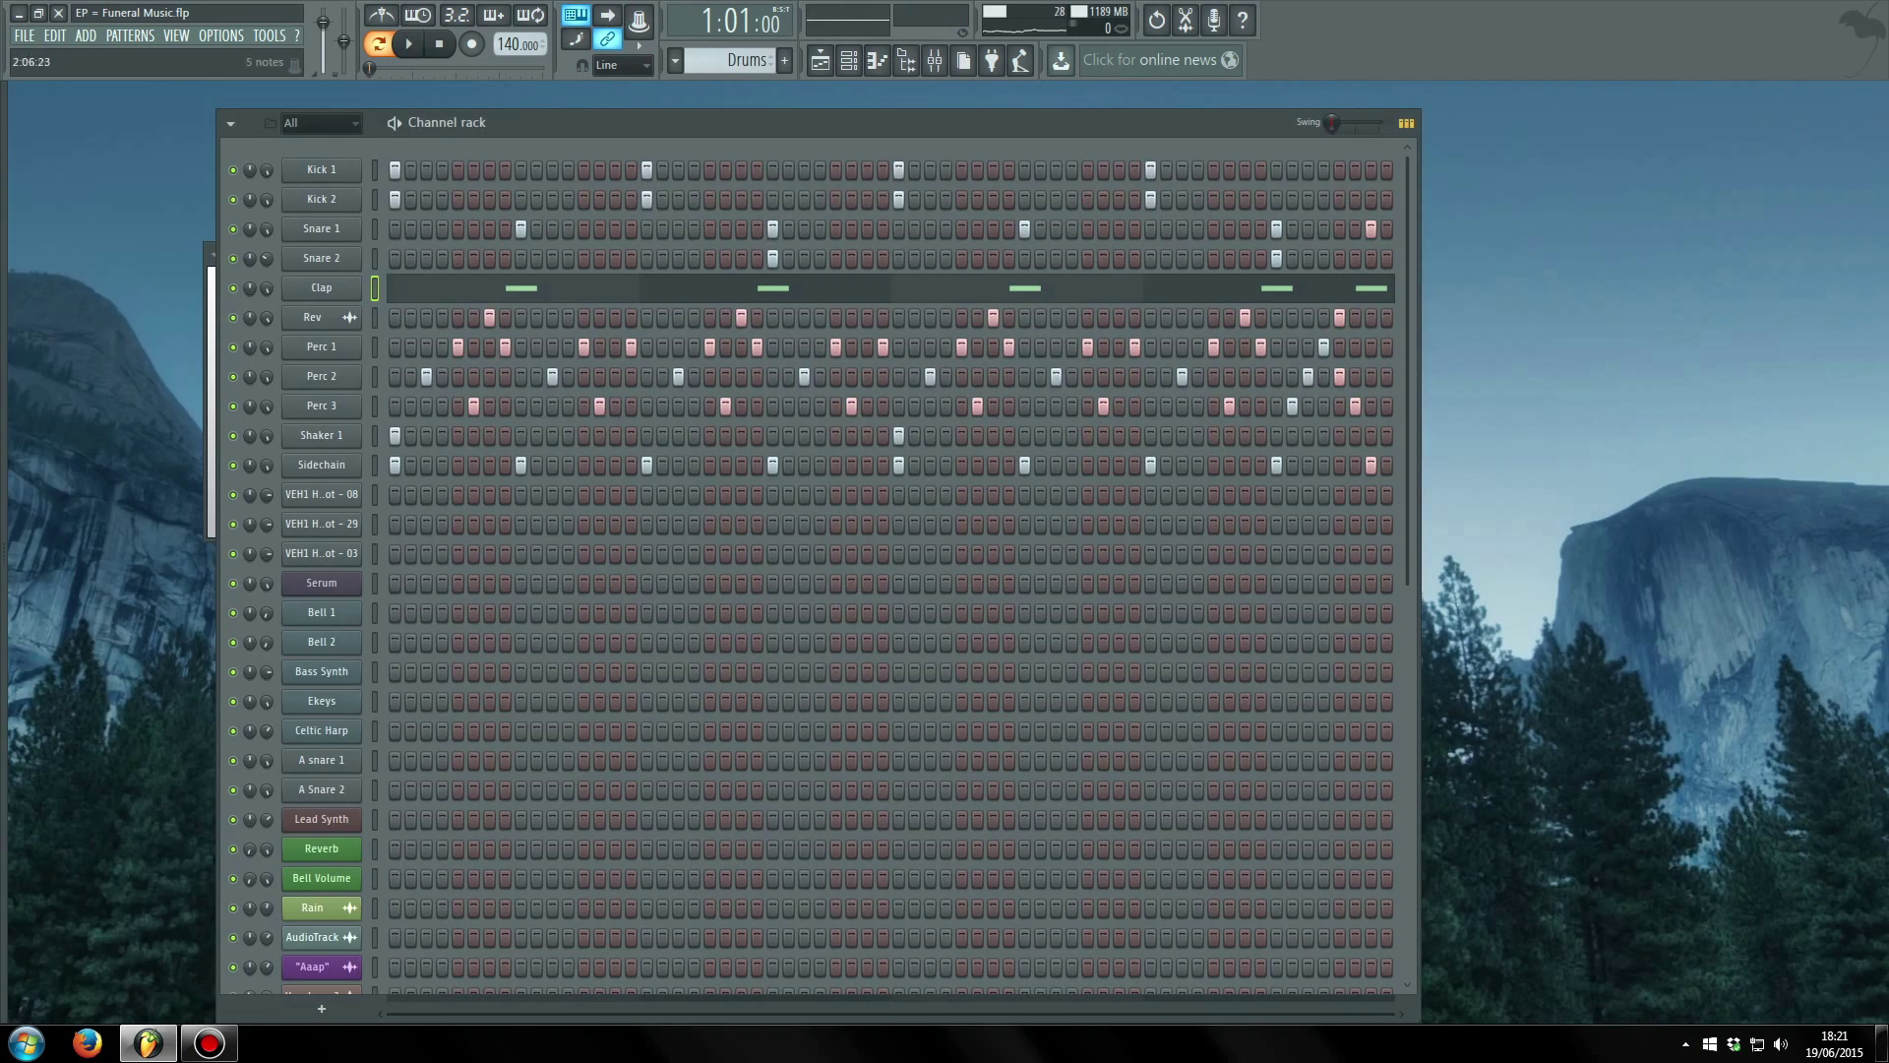
- Inspect the Rev channel's sample settings and waveform, and close its window
left_click(321, 316)
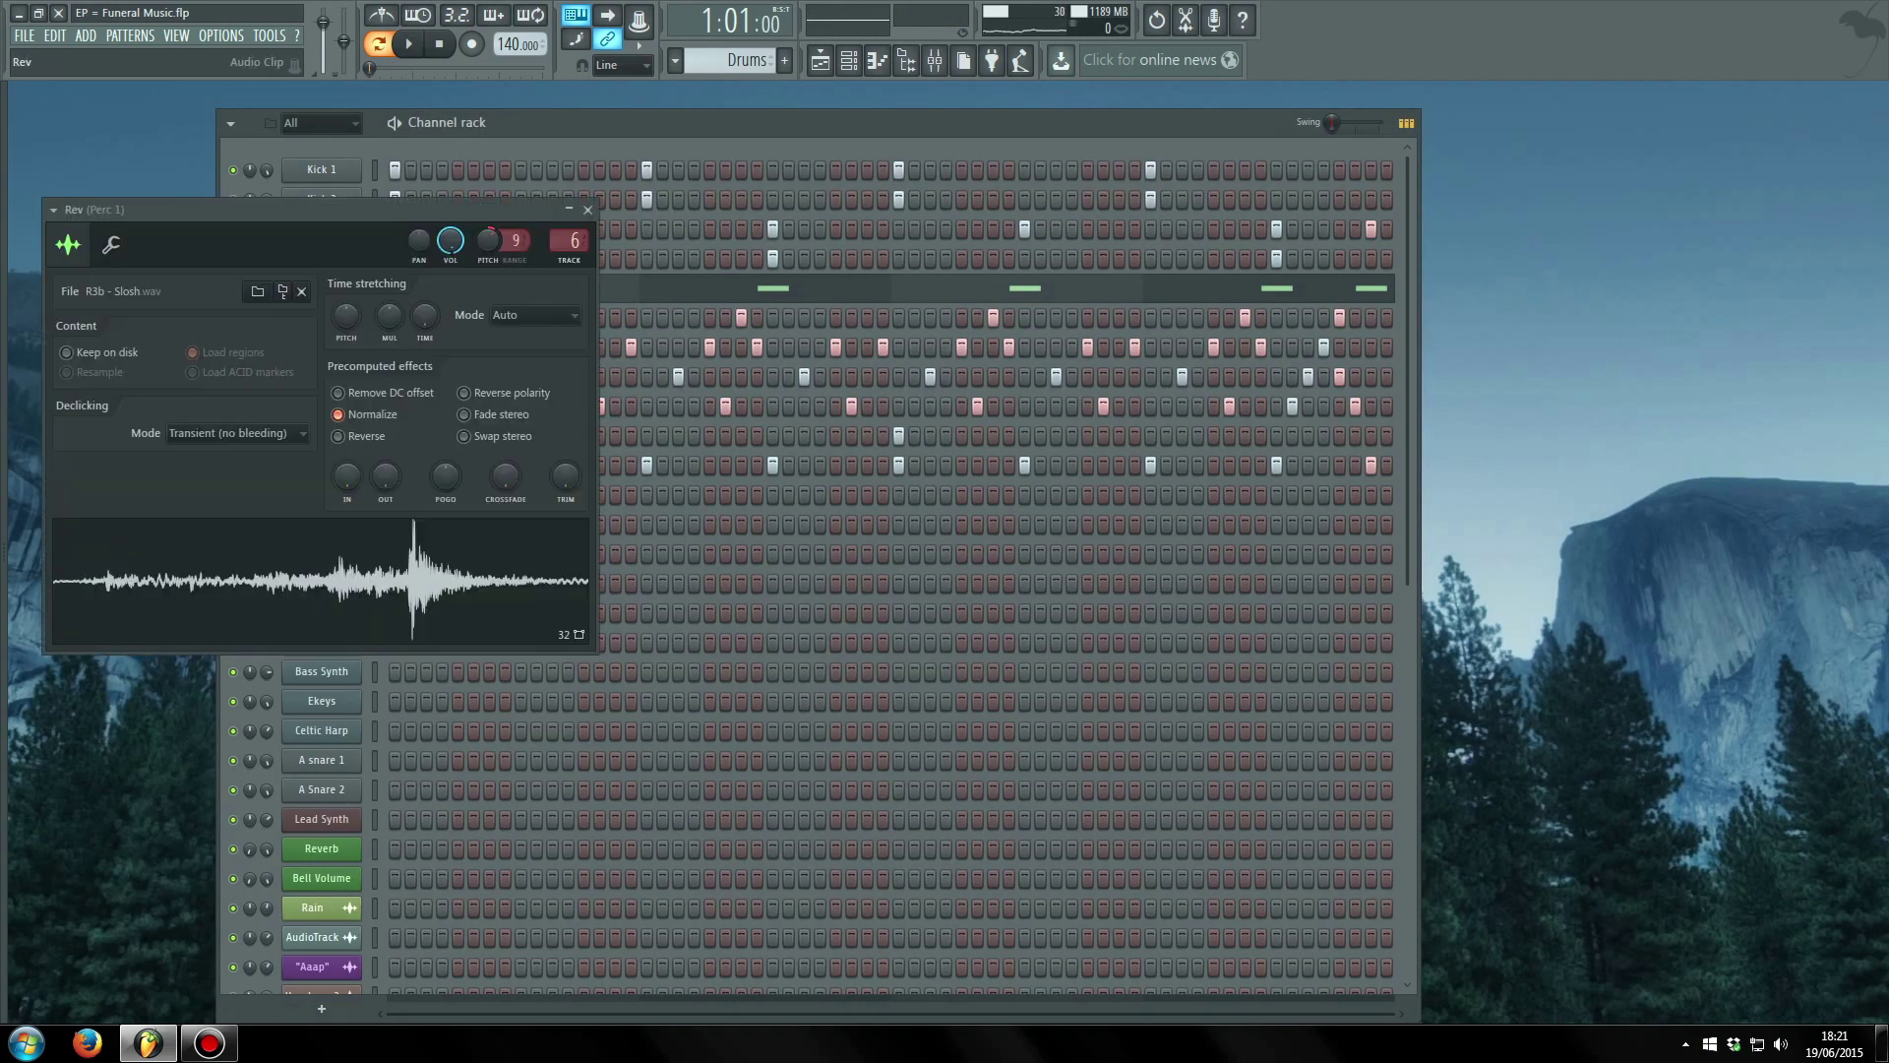
left_click_drag(321, 210, 966, 268)
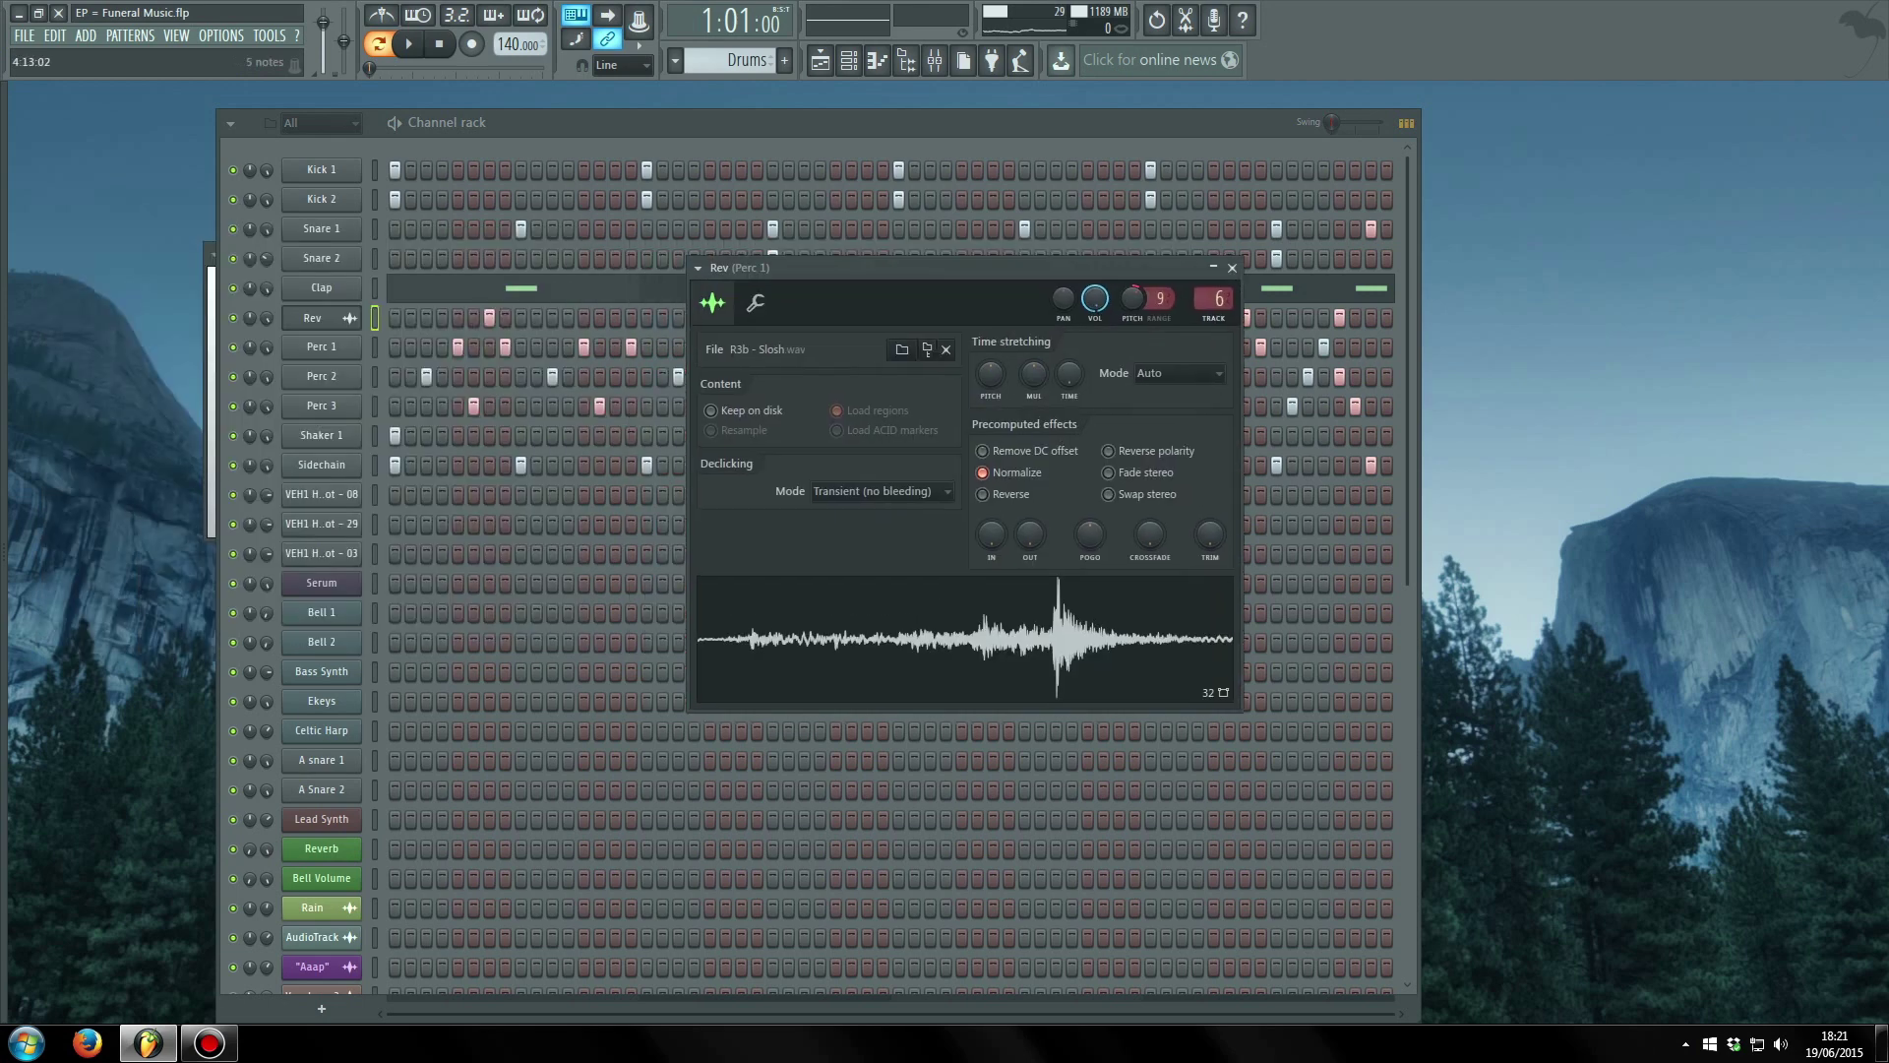
left_click(1232, 268)
left_click(320, 317)
key("Escape")
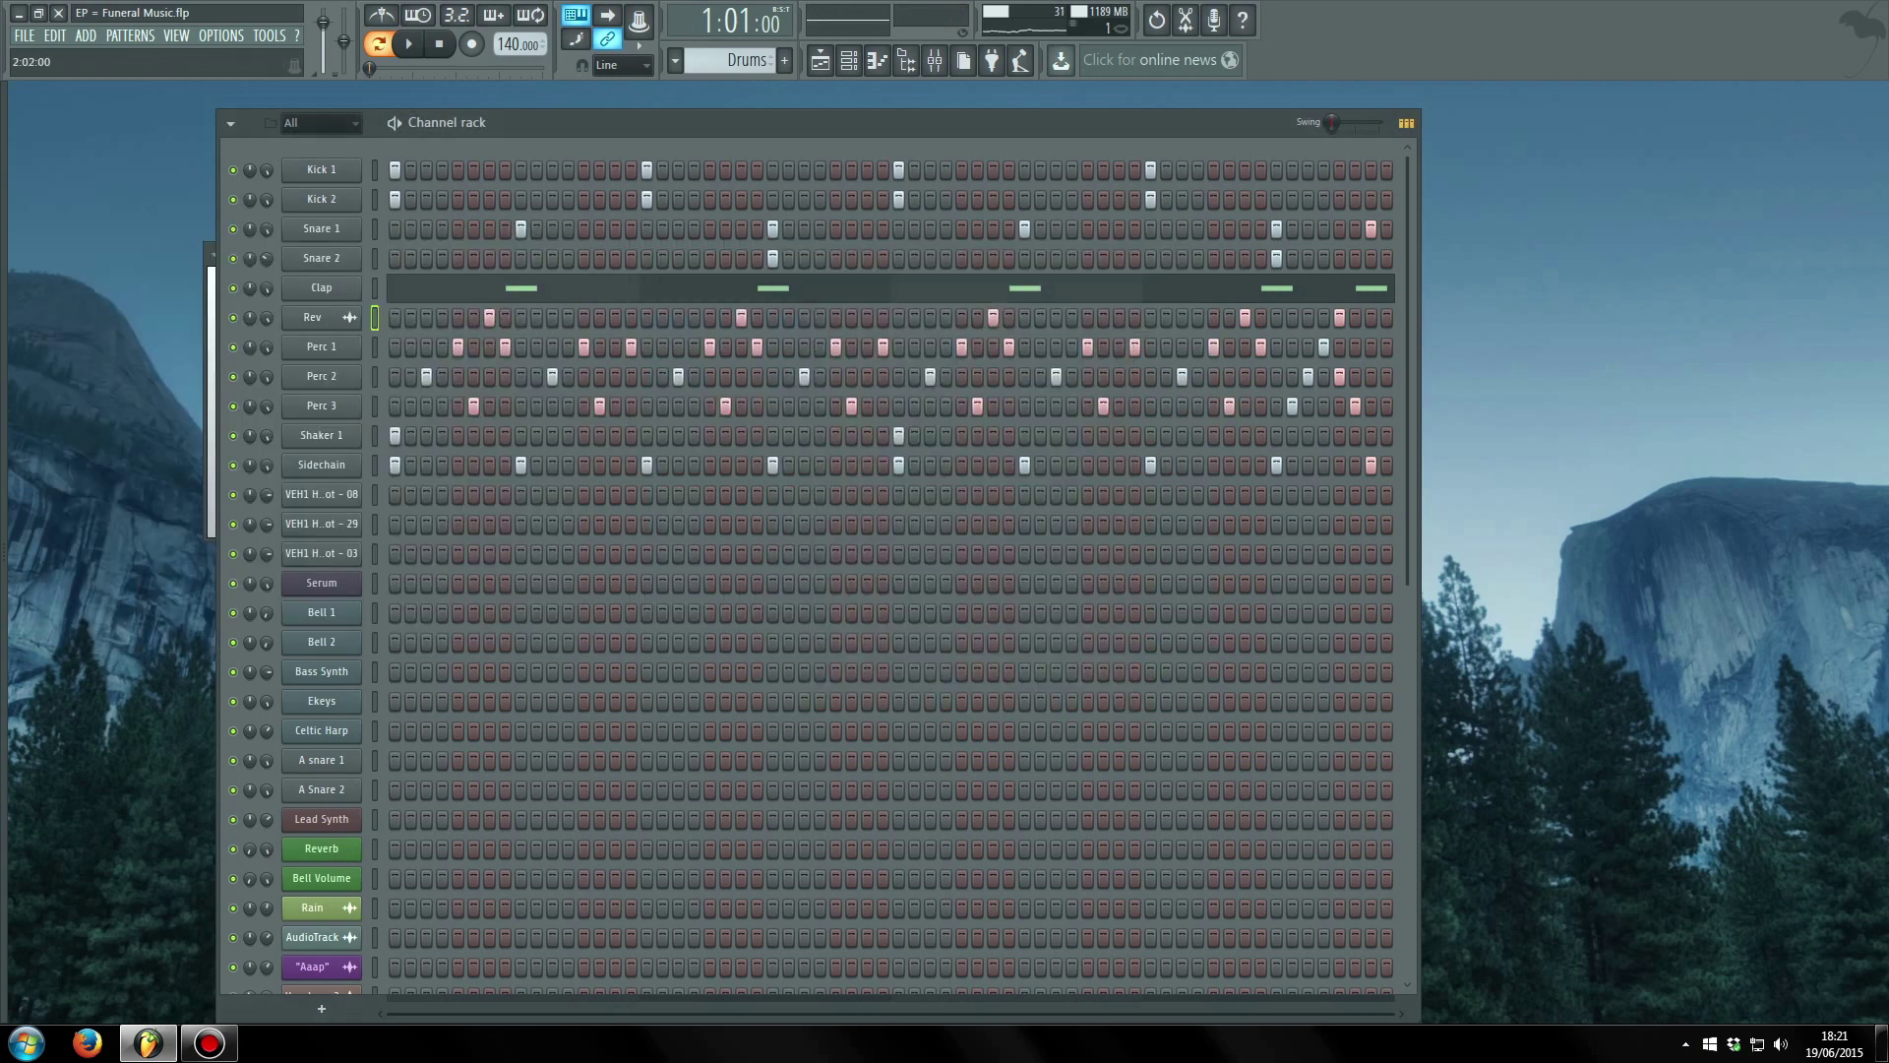
- Play the Drums pattern briefly and review the Clap channel's settings again
key("space")
key("space")
left_click(319, 287)
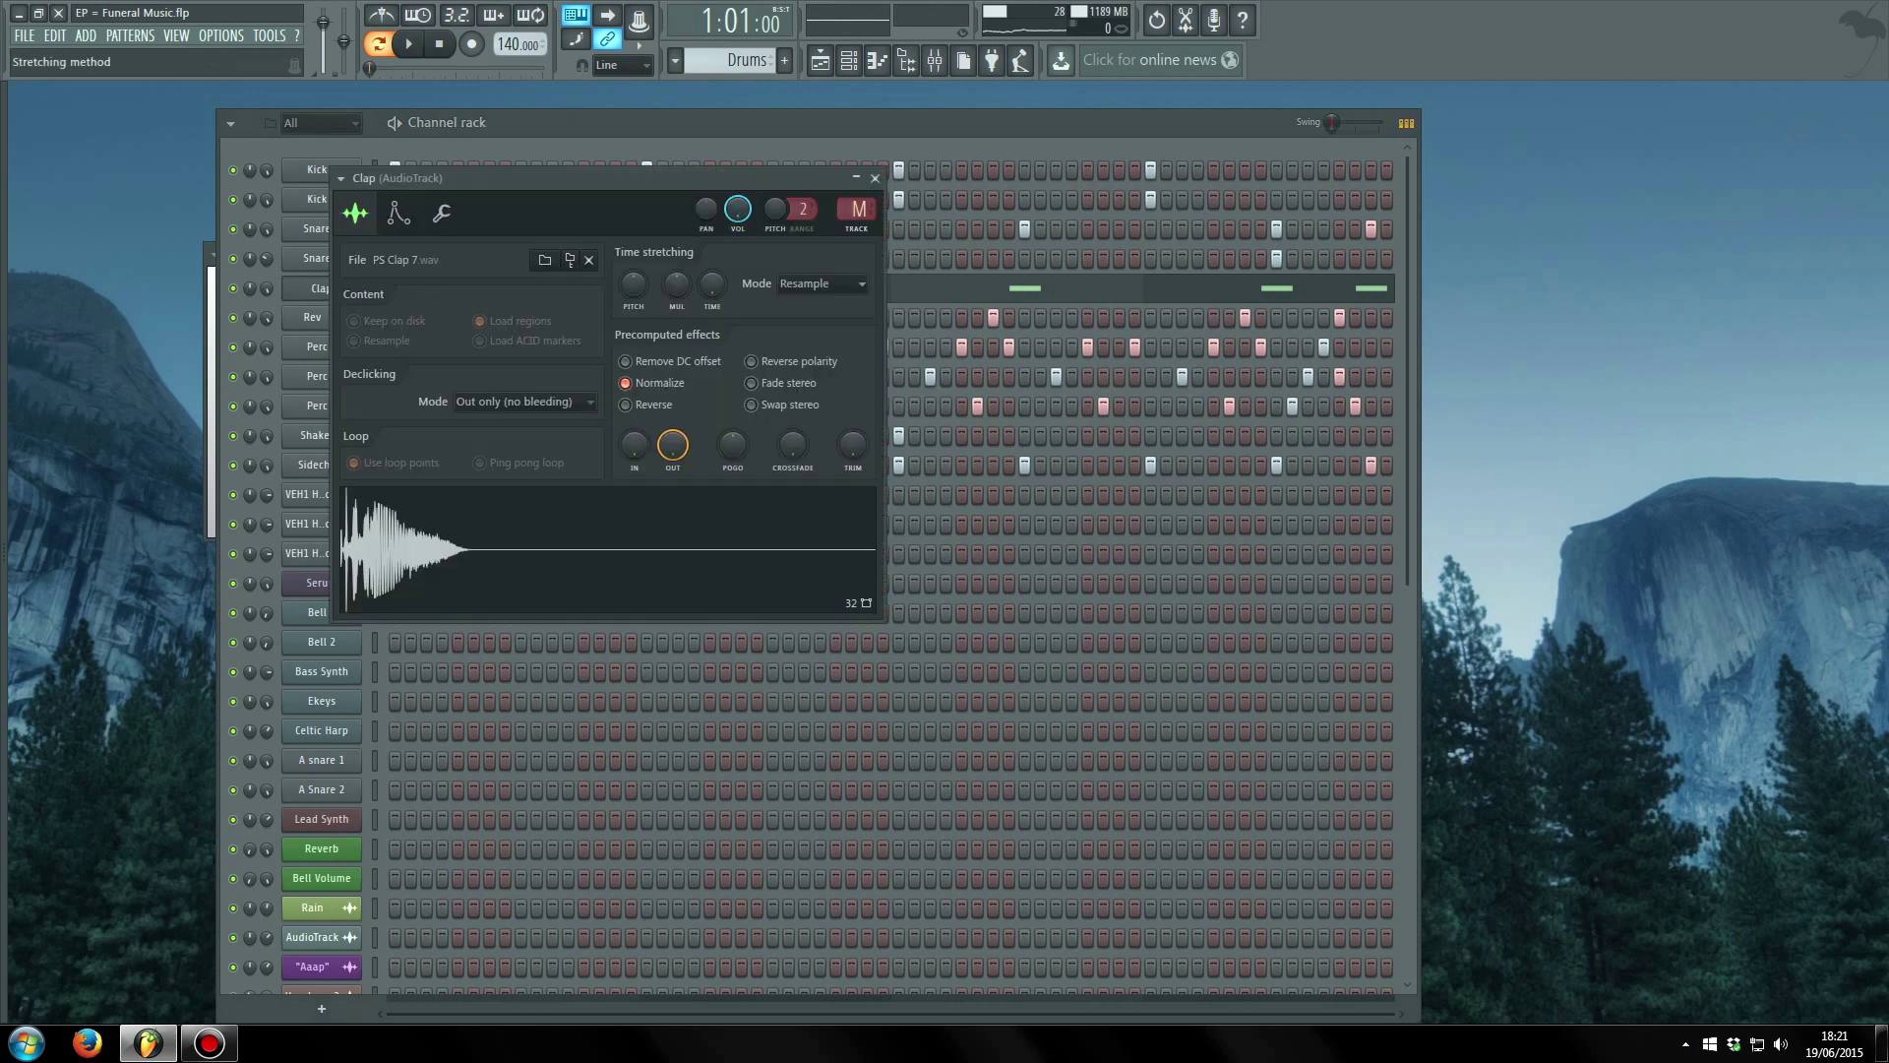
left_click(874, 178)
- Return to the playlist and inspect the sample settings of the AudioTrack #5 clip on Track 15
left_click(819, 60)
scroll(992, 581, "left", 3)
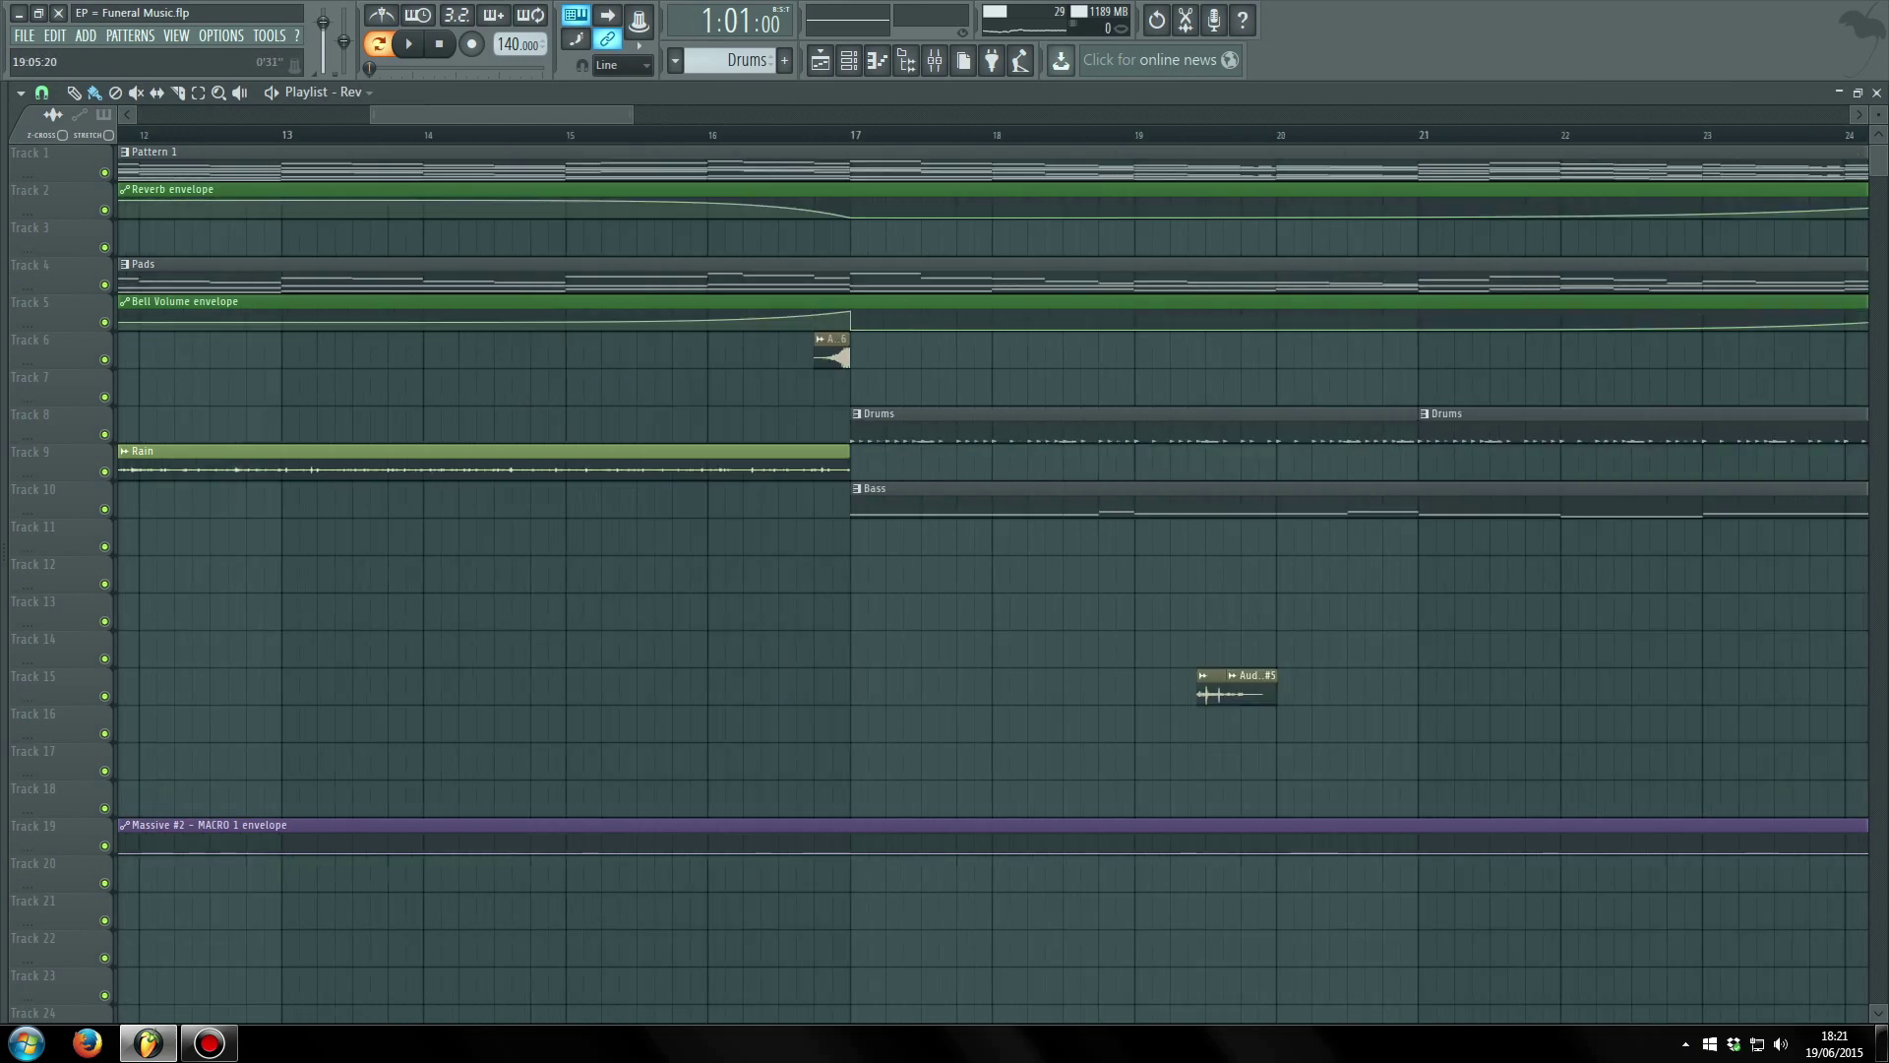
scroll(992, 581, "right", 6)
scroll(992, 580, "left", 2)
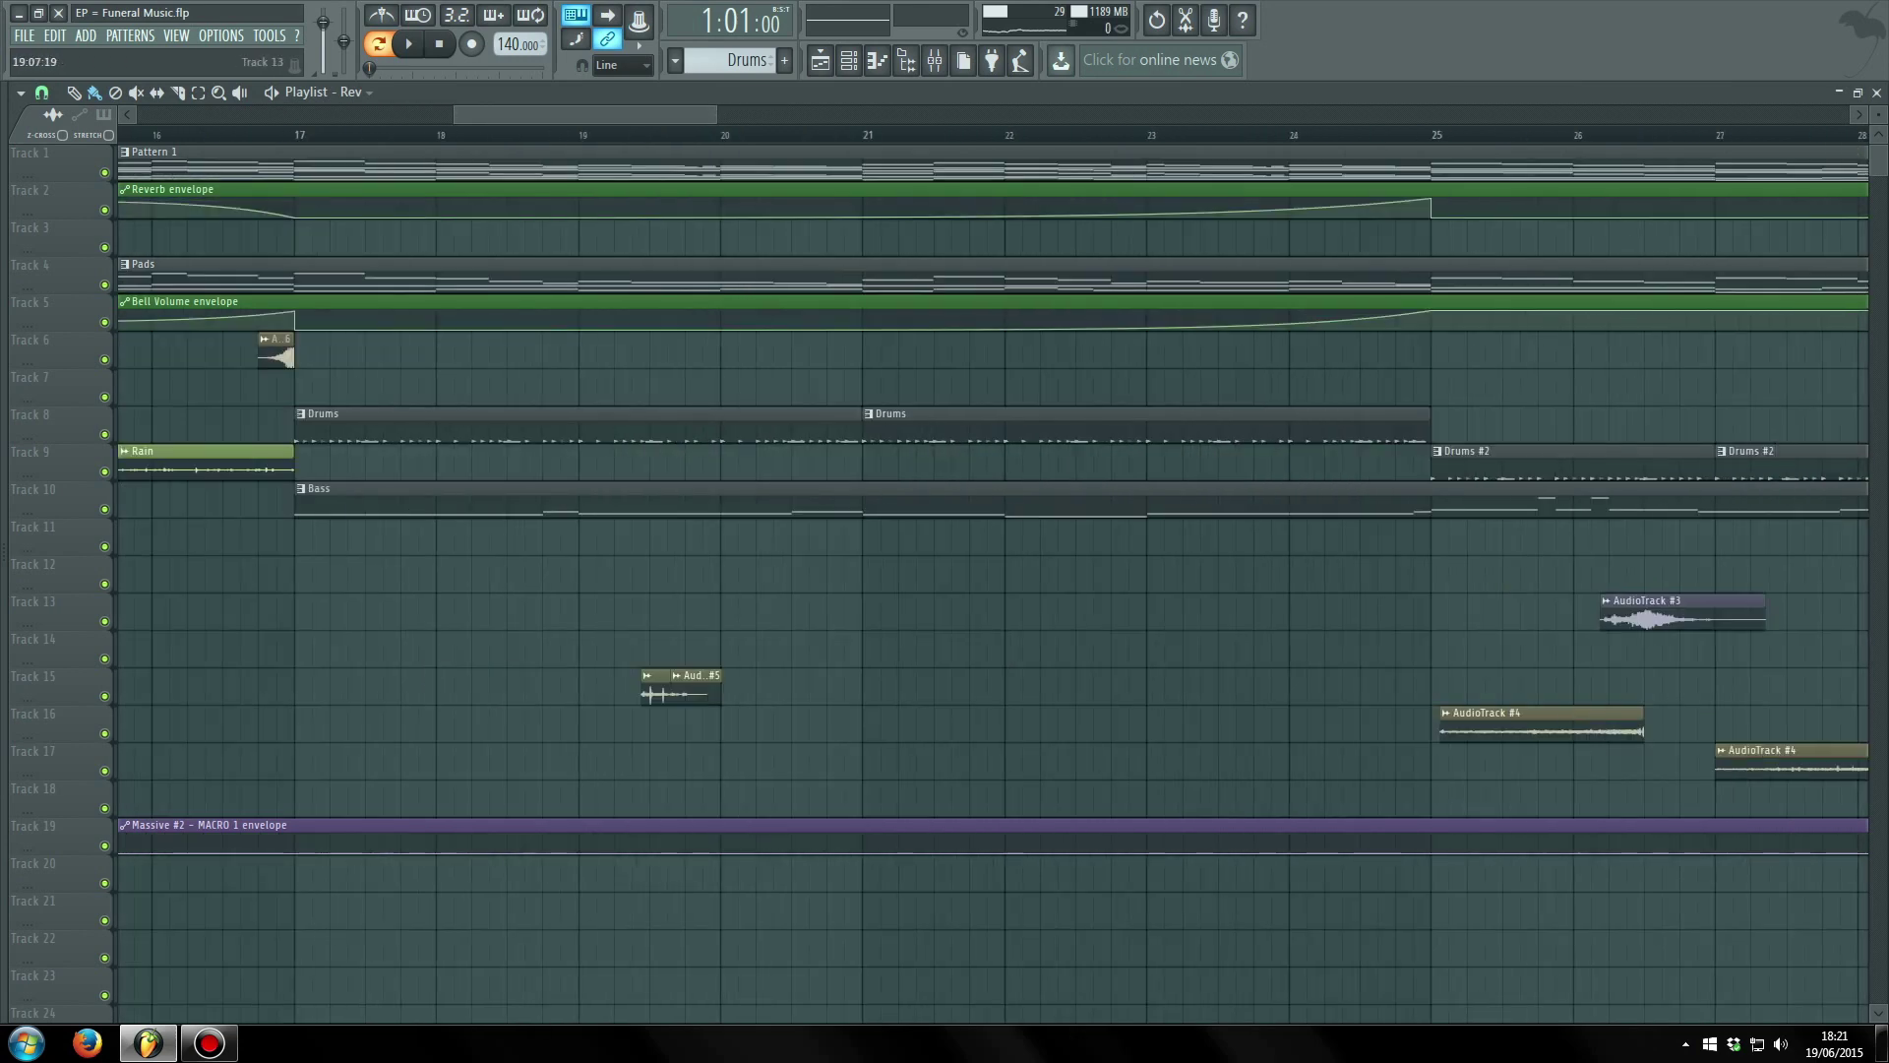
double_click(655, 691)
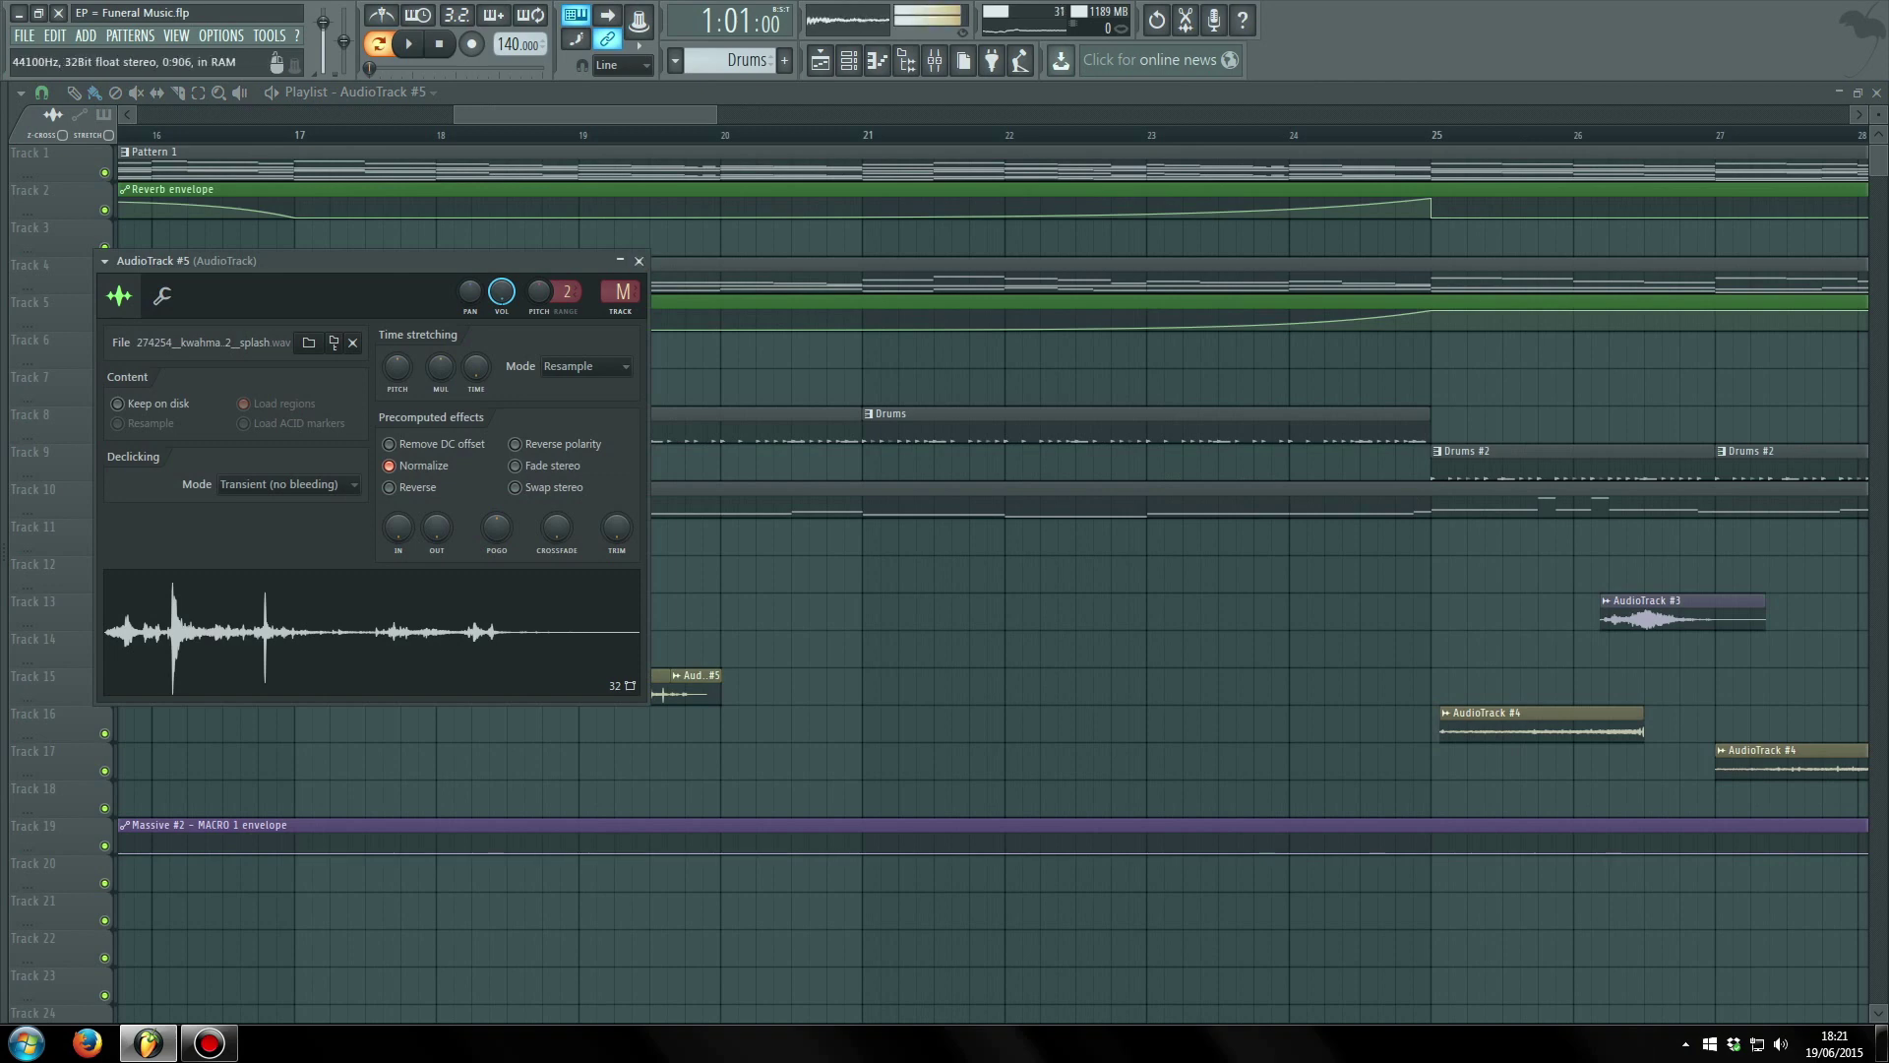
left_click(638, 261)
- Play the song from bar 19 to audition the splash clips on Track 15 with the drums
scroll(669, 689, "up", 3)
scroll(672, 689, "left", 2)
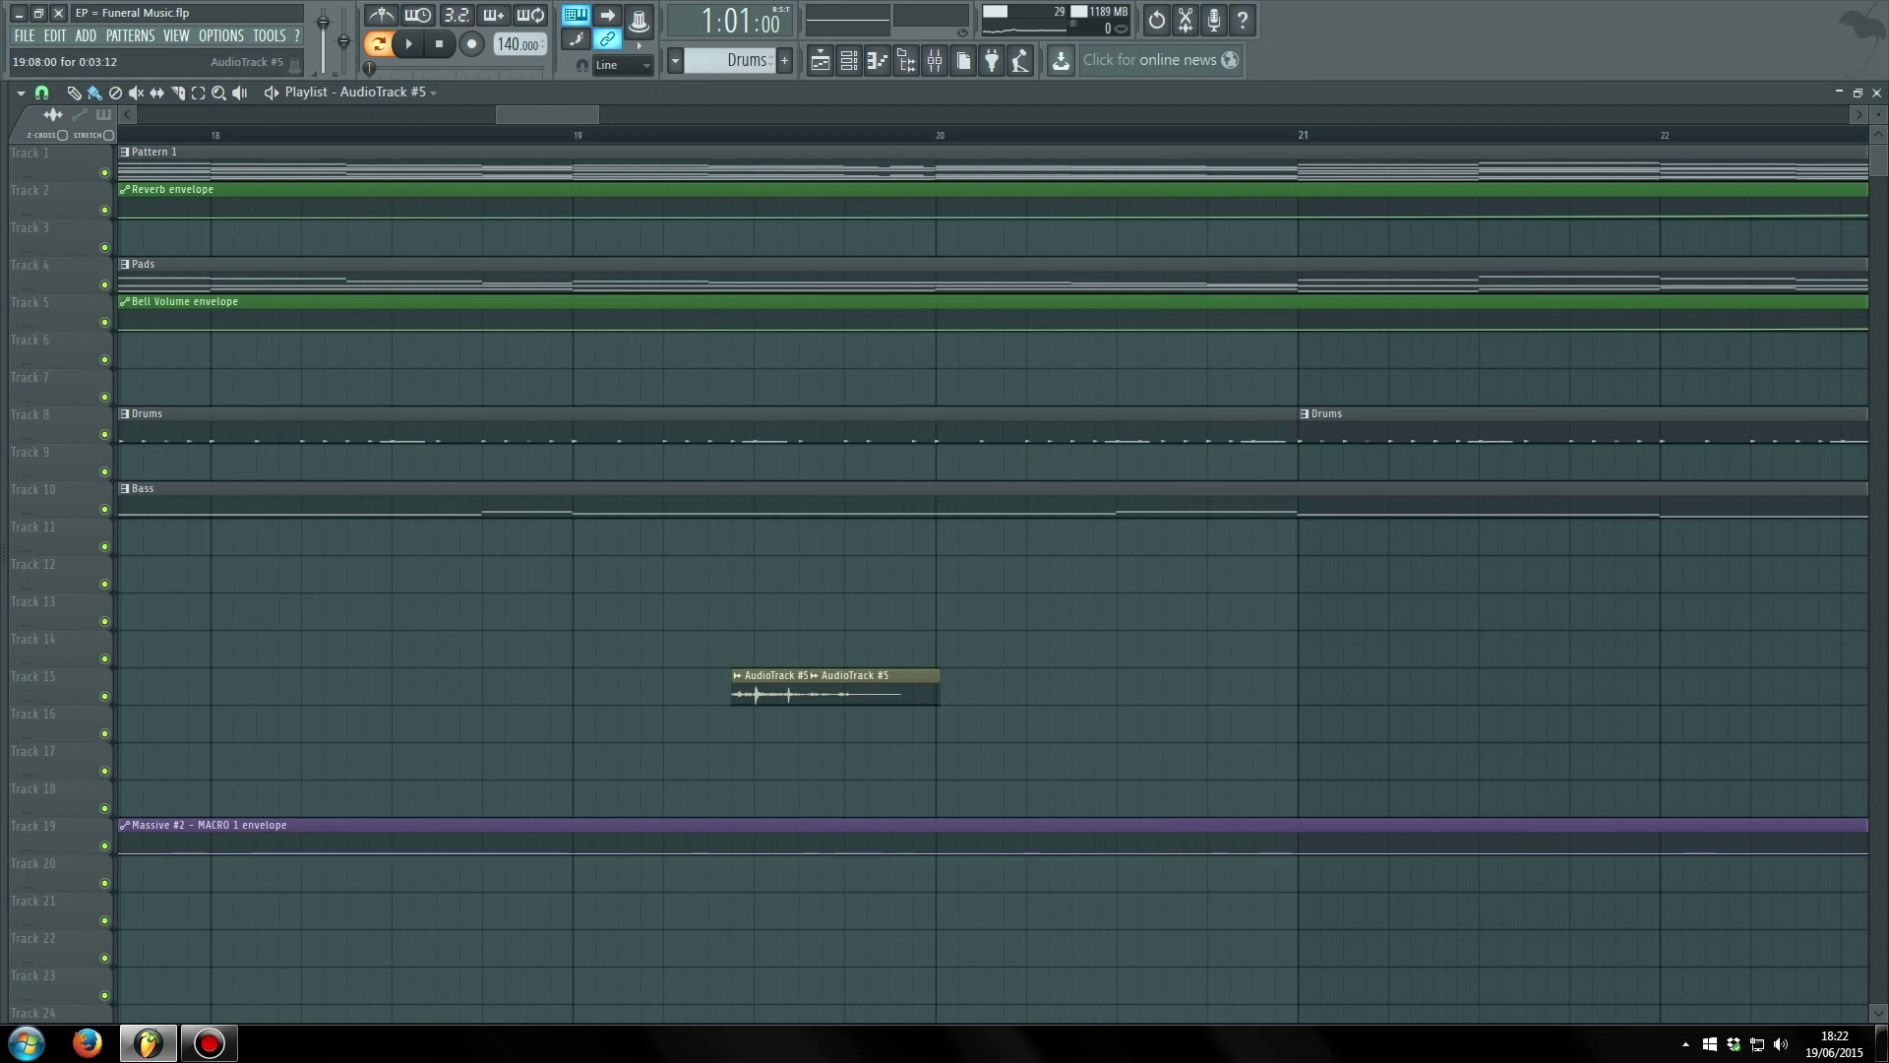
key("space")
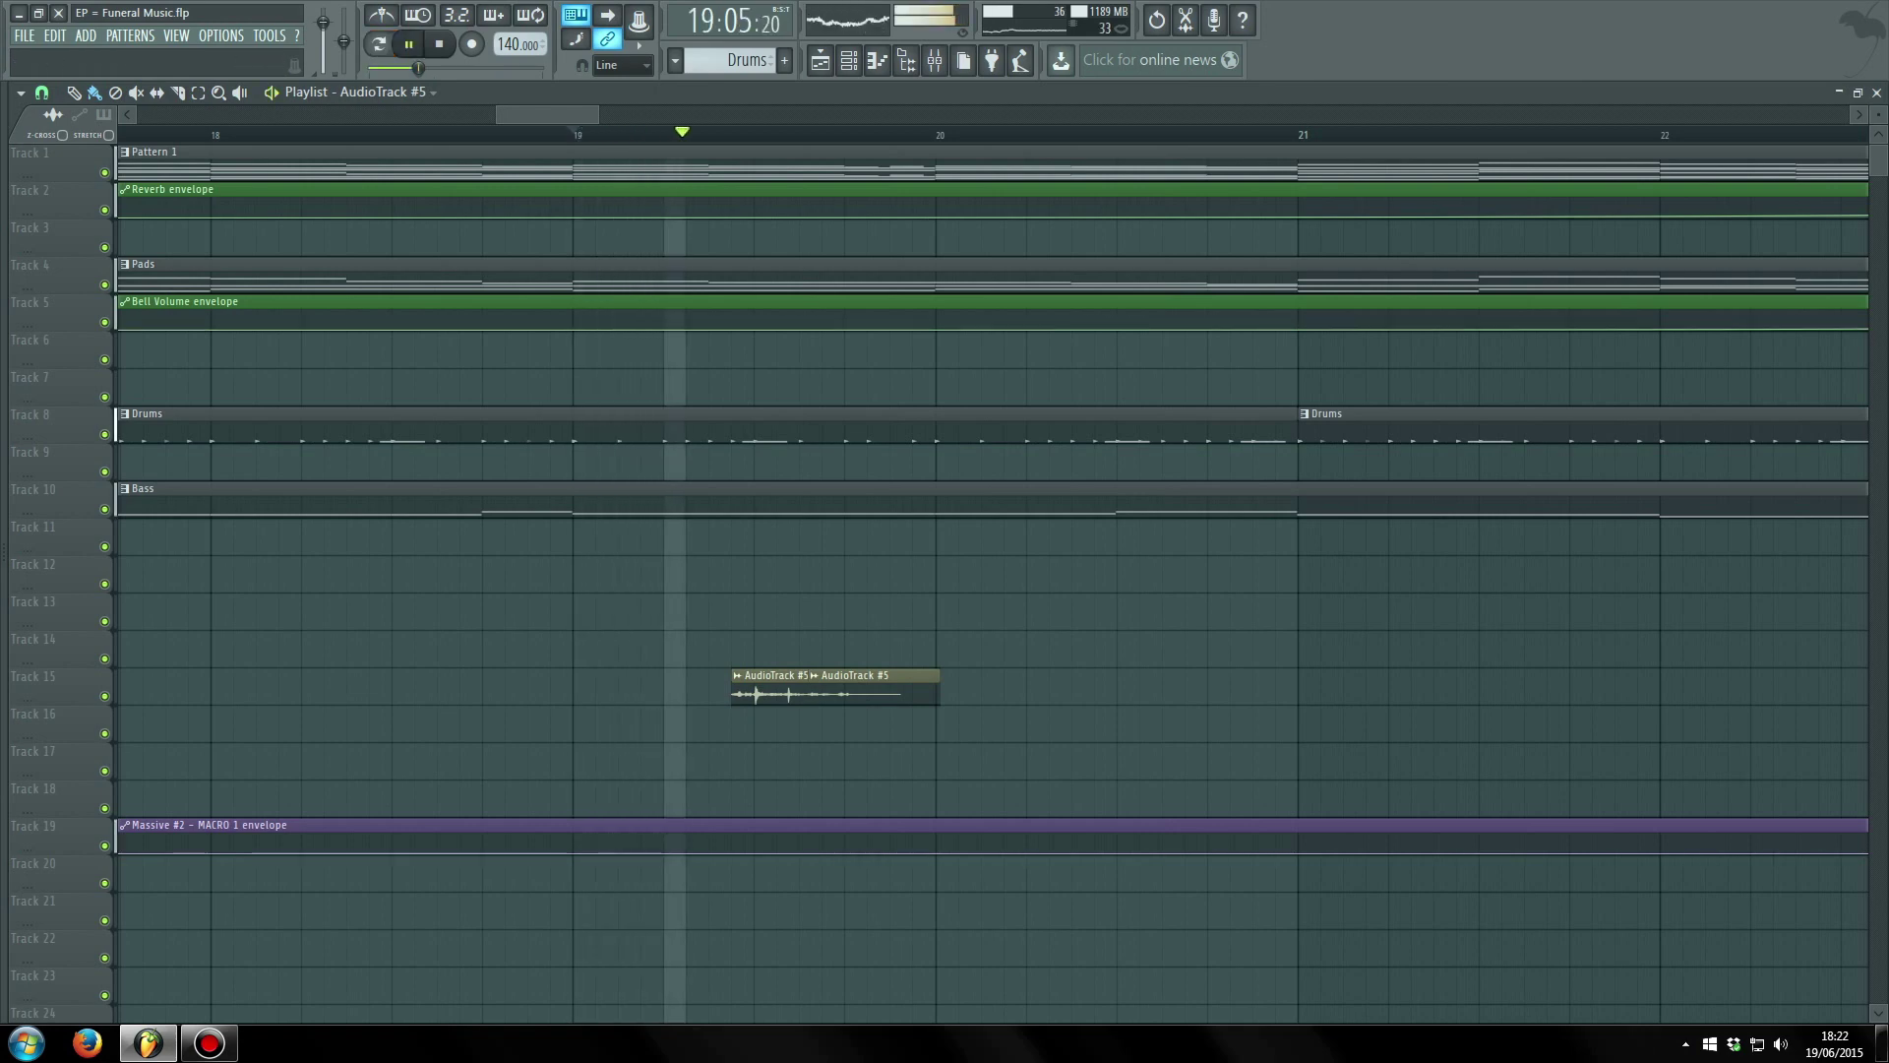
key("space")
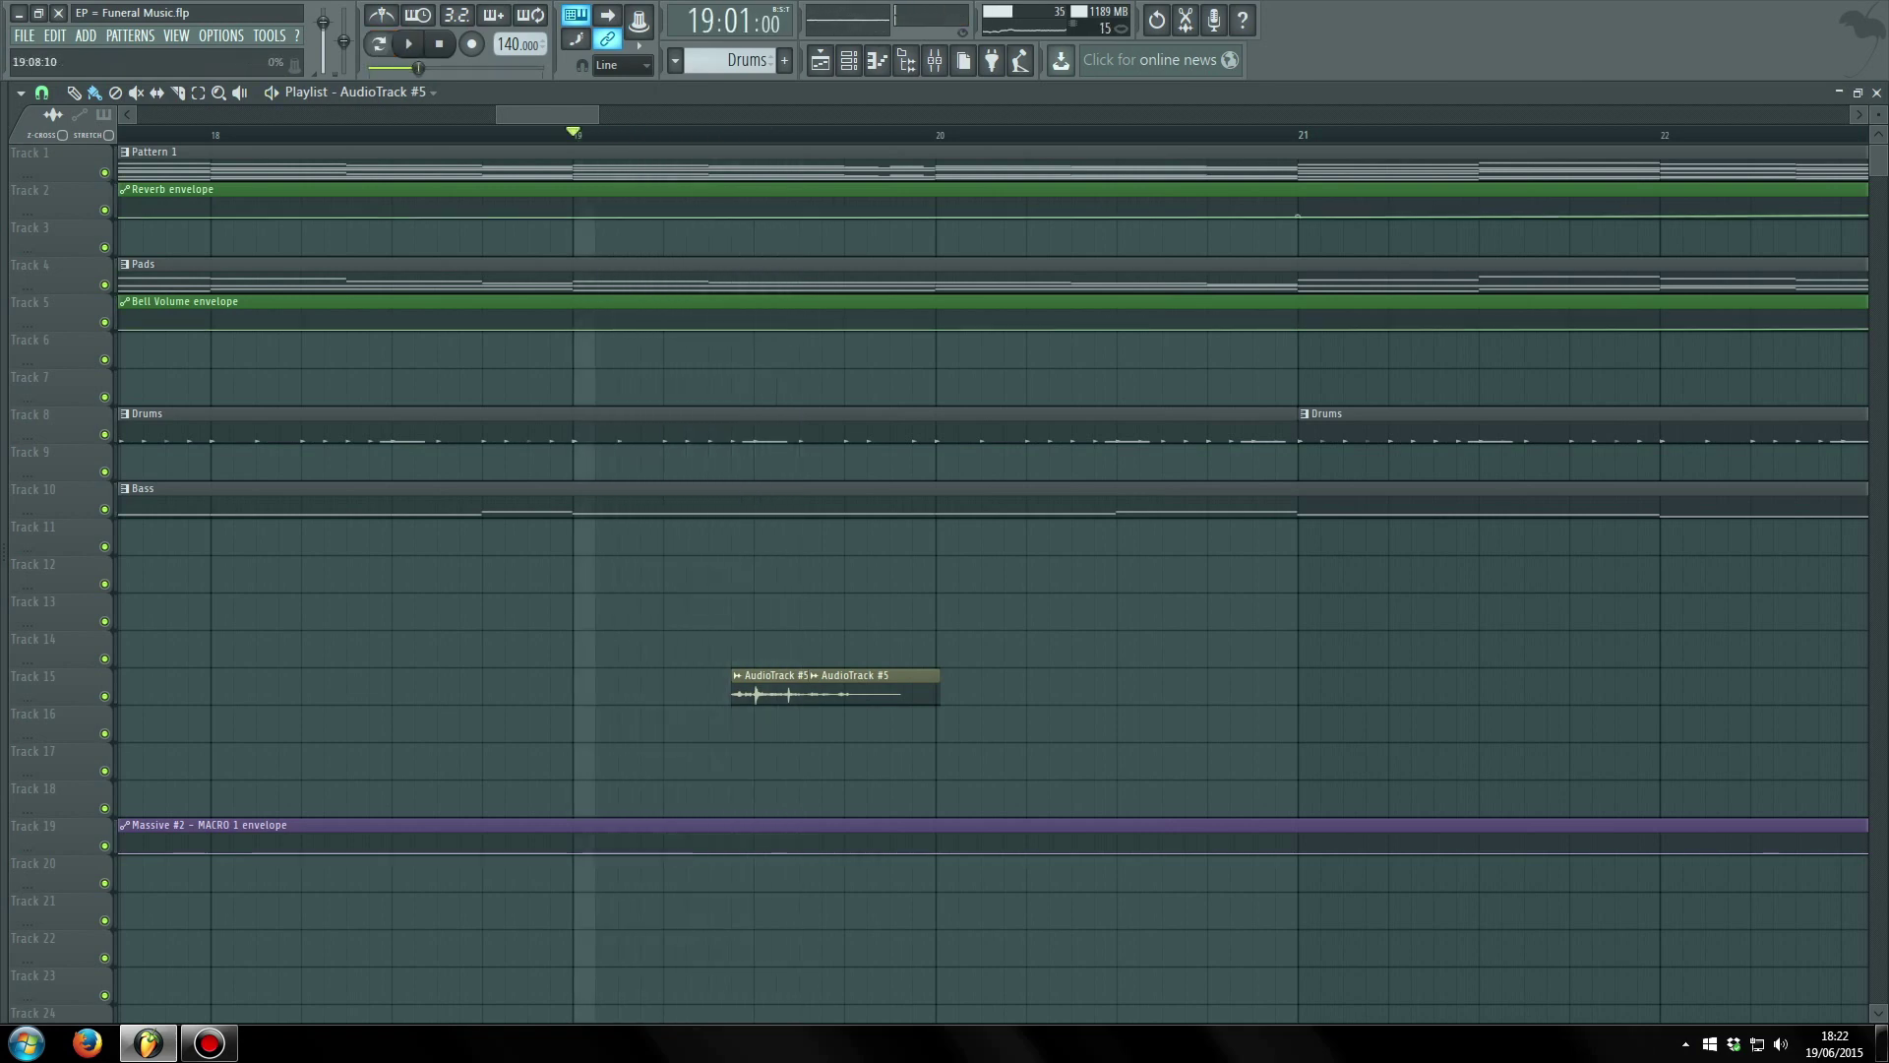
- Set the song position to bar 25 and inspect the sample settings of the first AudioTrack #3 clip on Track 13
scroll(482, 536, "down", 4)
scroll(423, 536, "down", 2)
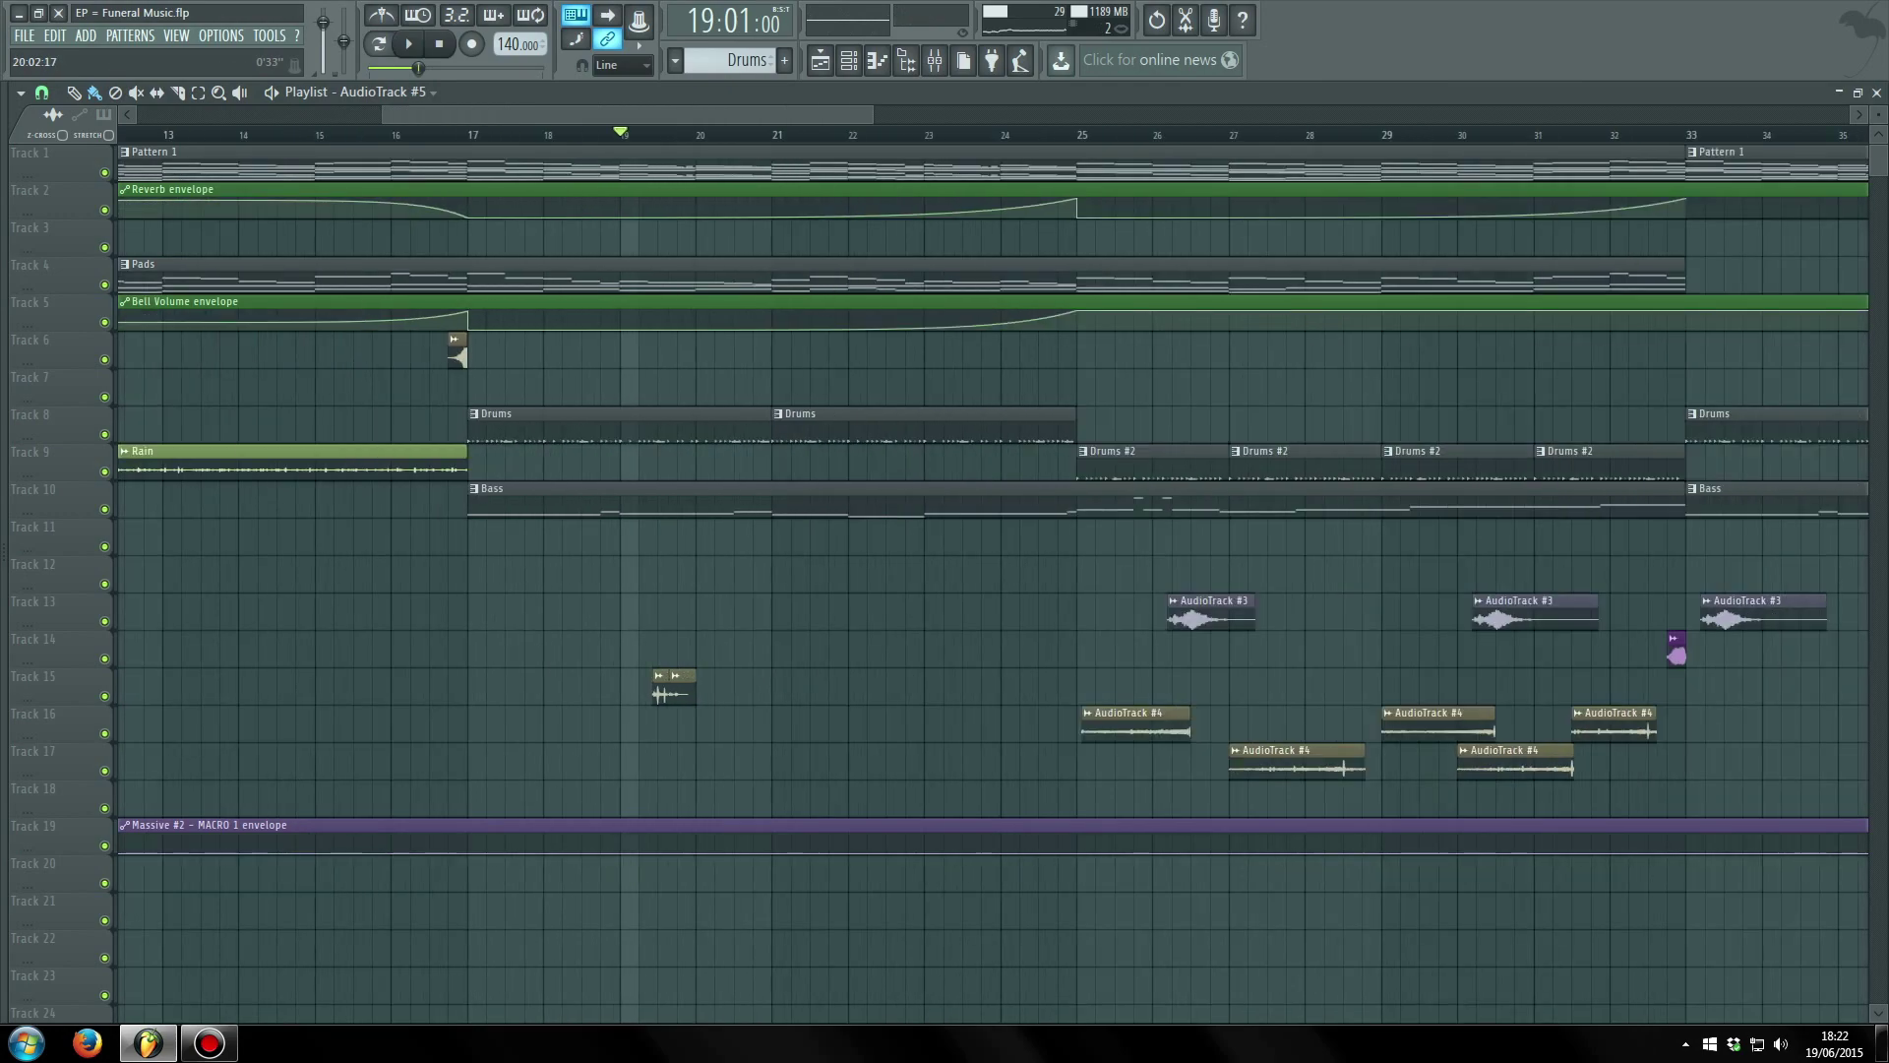
scroll(423, 536, "down", 3)
scroll(984, 570, "right", 3)
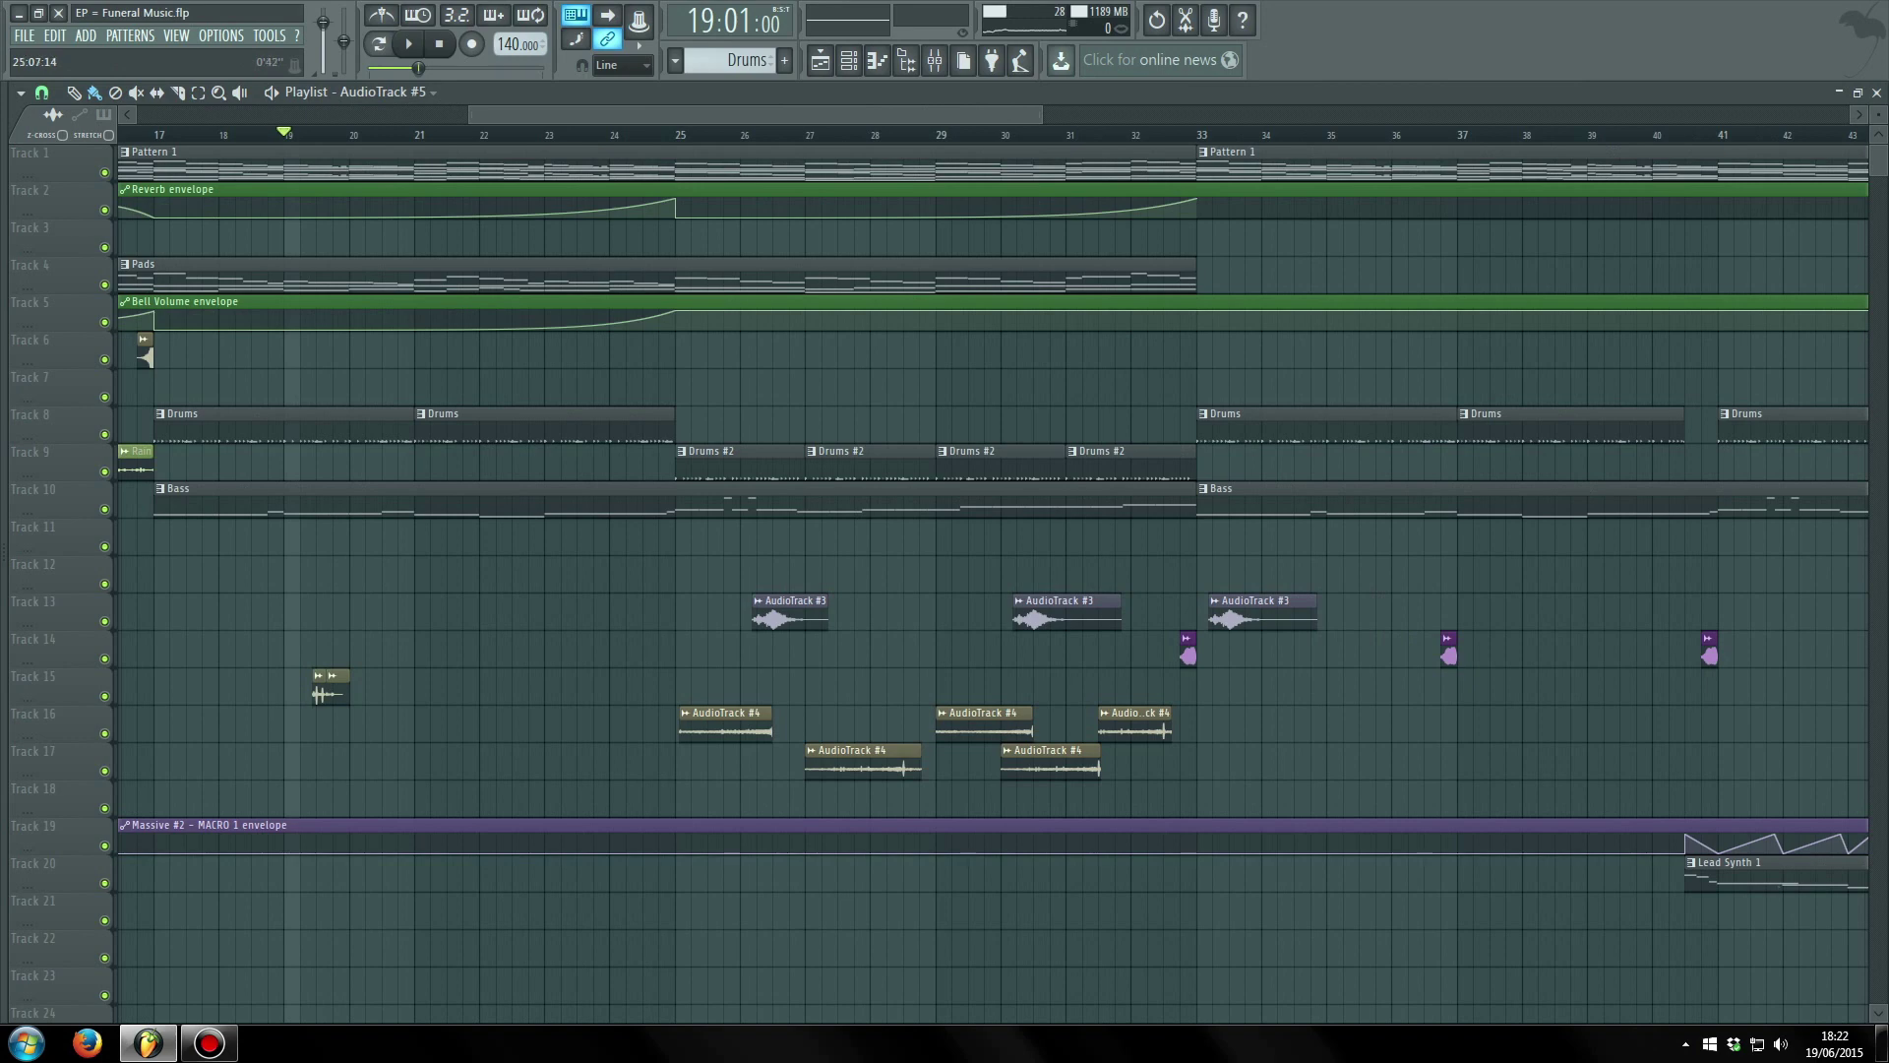
left_click(675, 134)
double_click(787, 615)
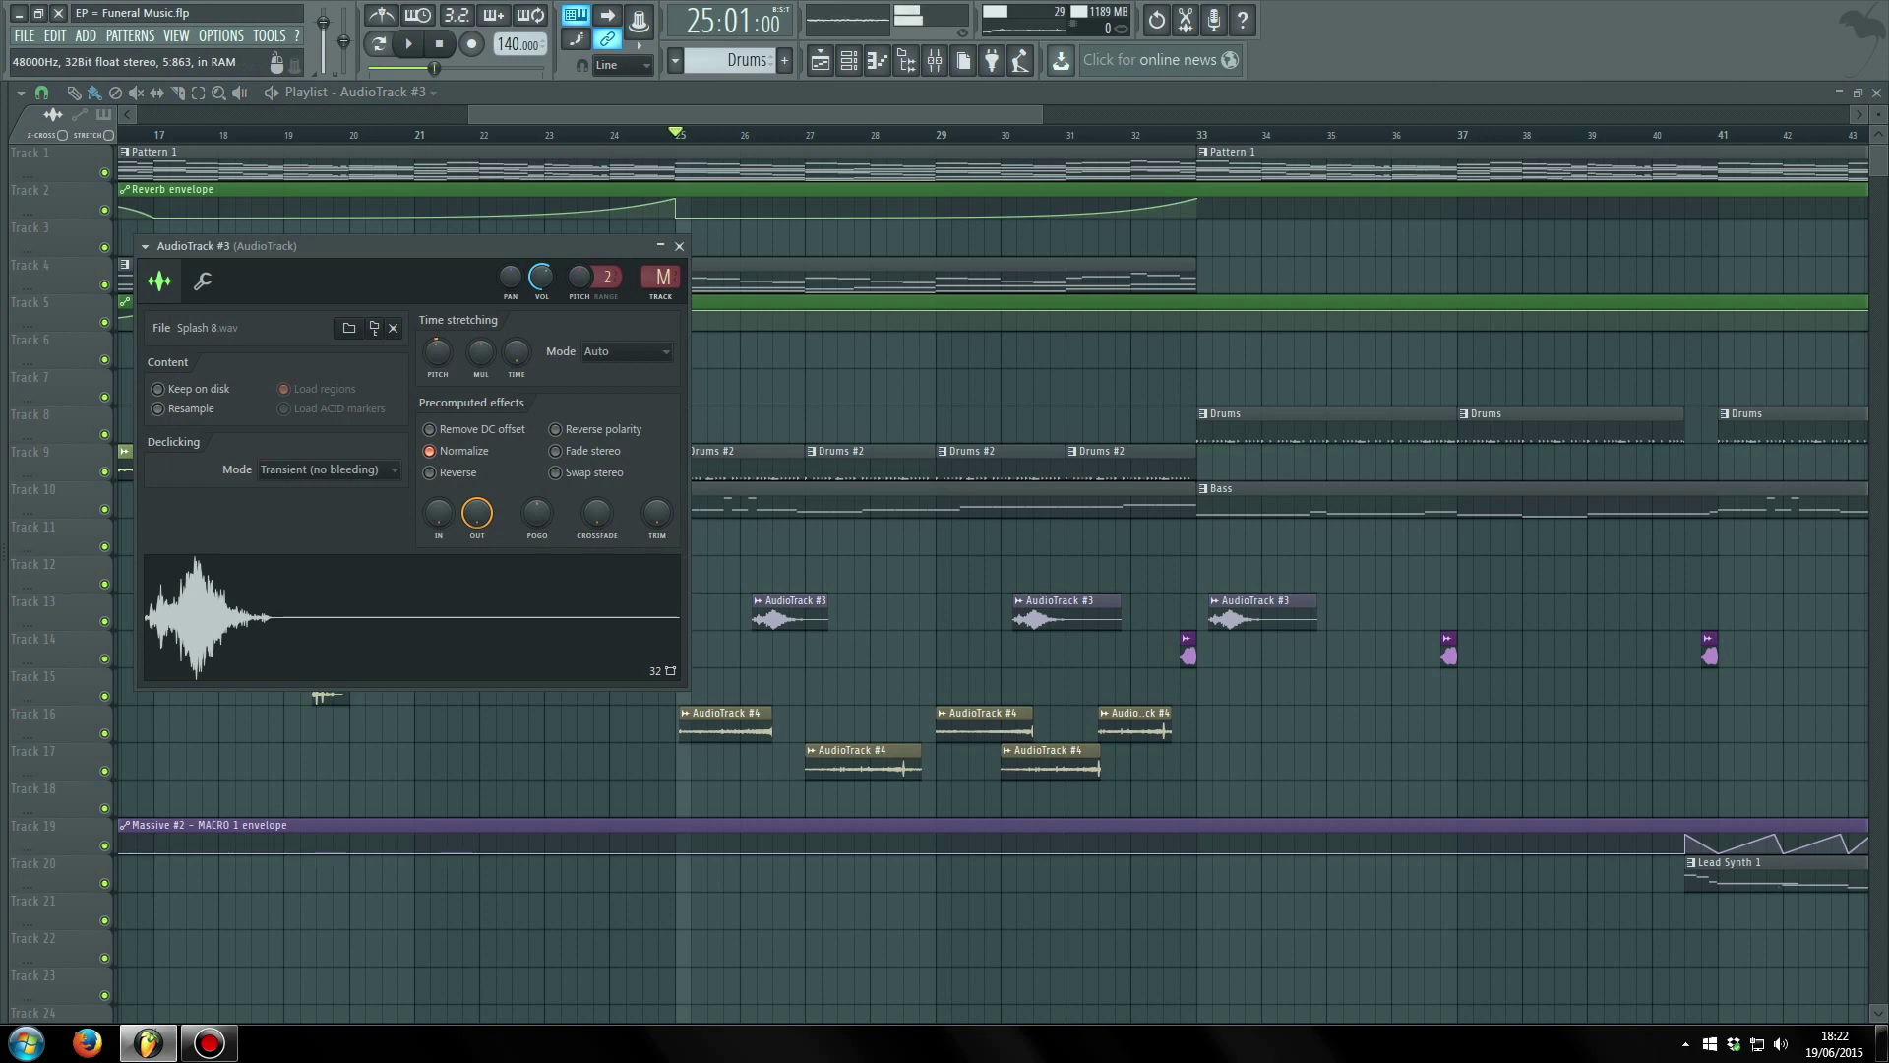
left_click(680, 246)
- Play the arrangement from bar 25 through the following drum section, and stop playback after bar 40
key("space")
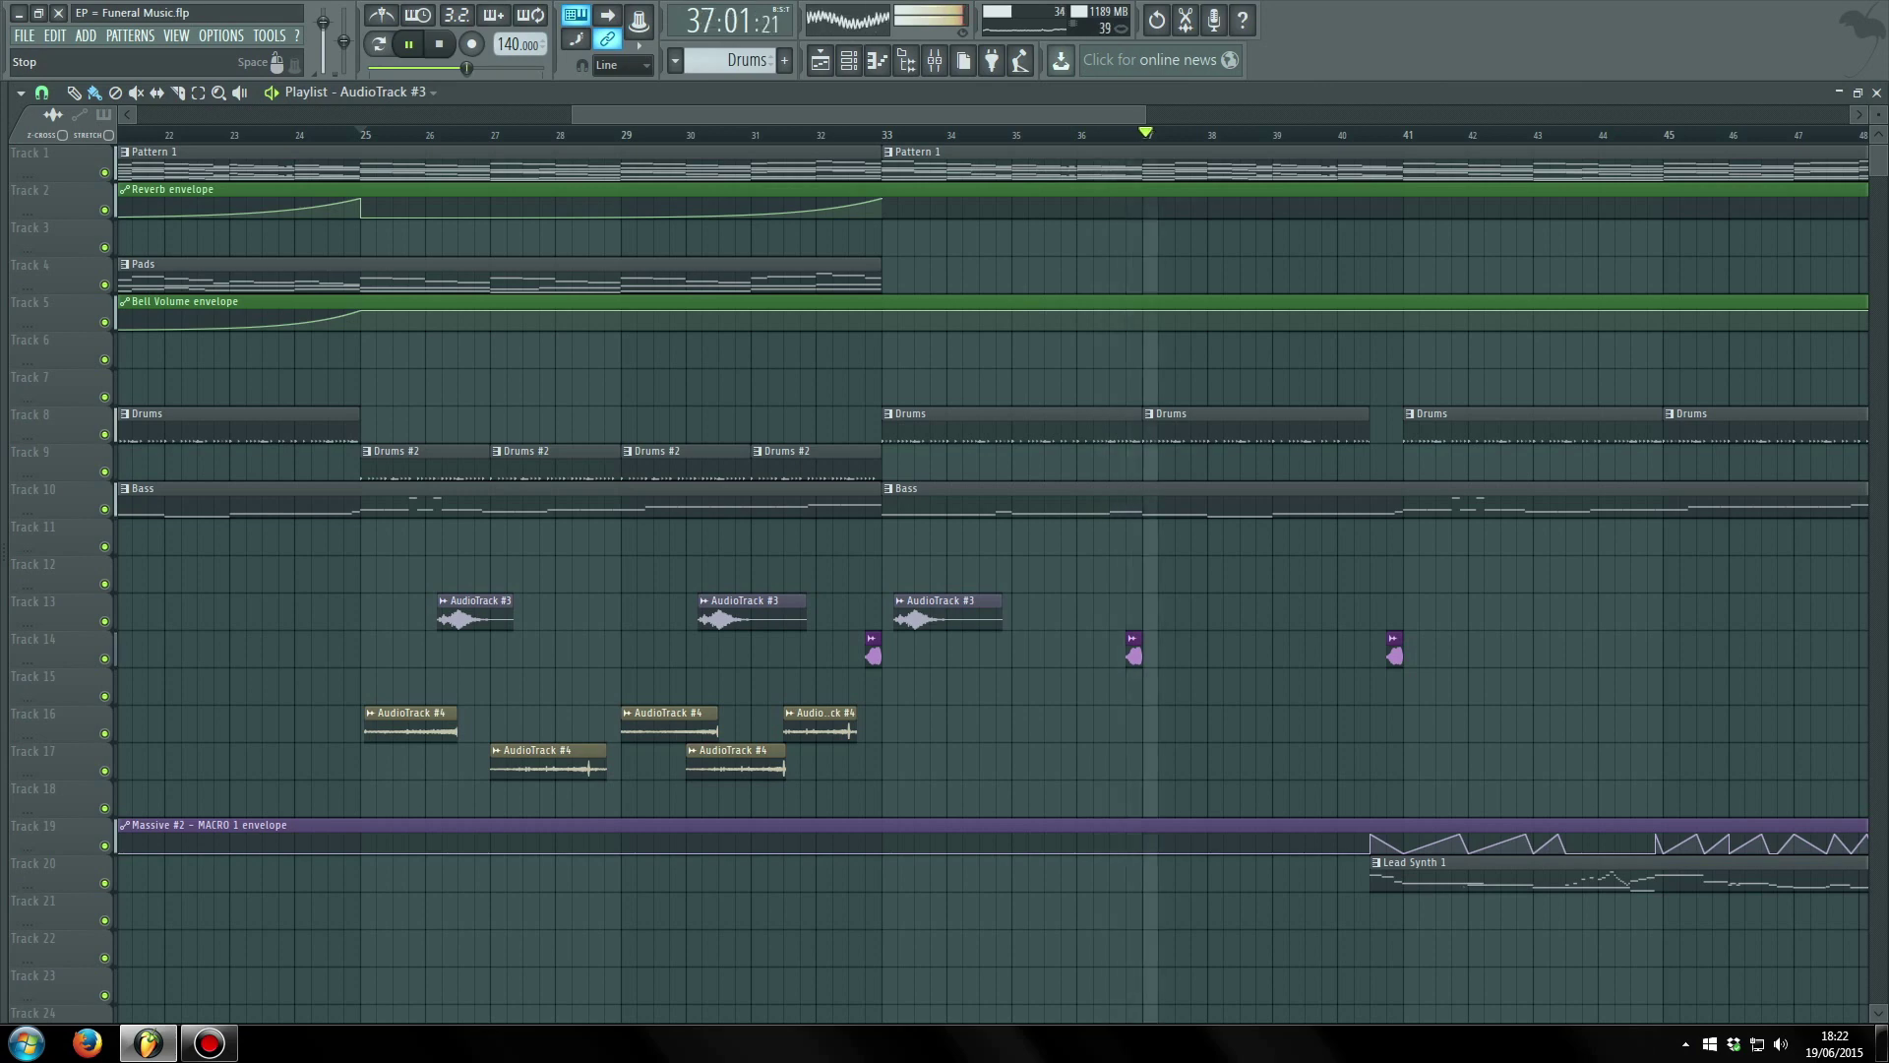
left_click_drag(706, 114, 911, 114)
scroll(852, 134, "down", 3)
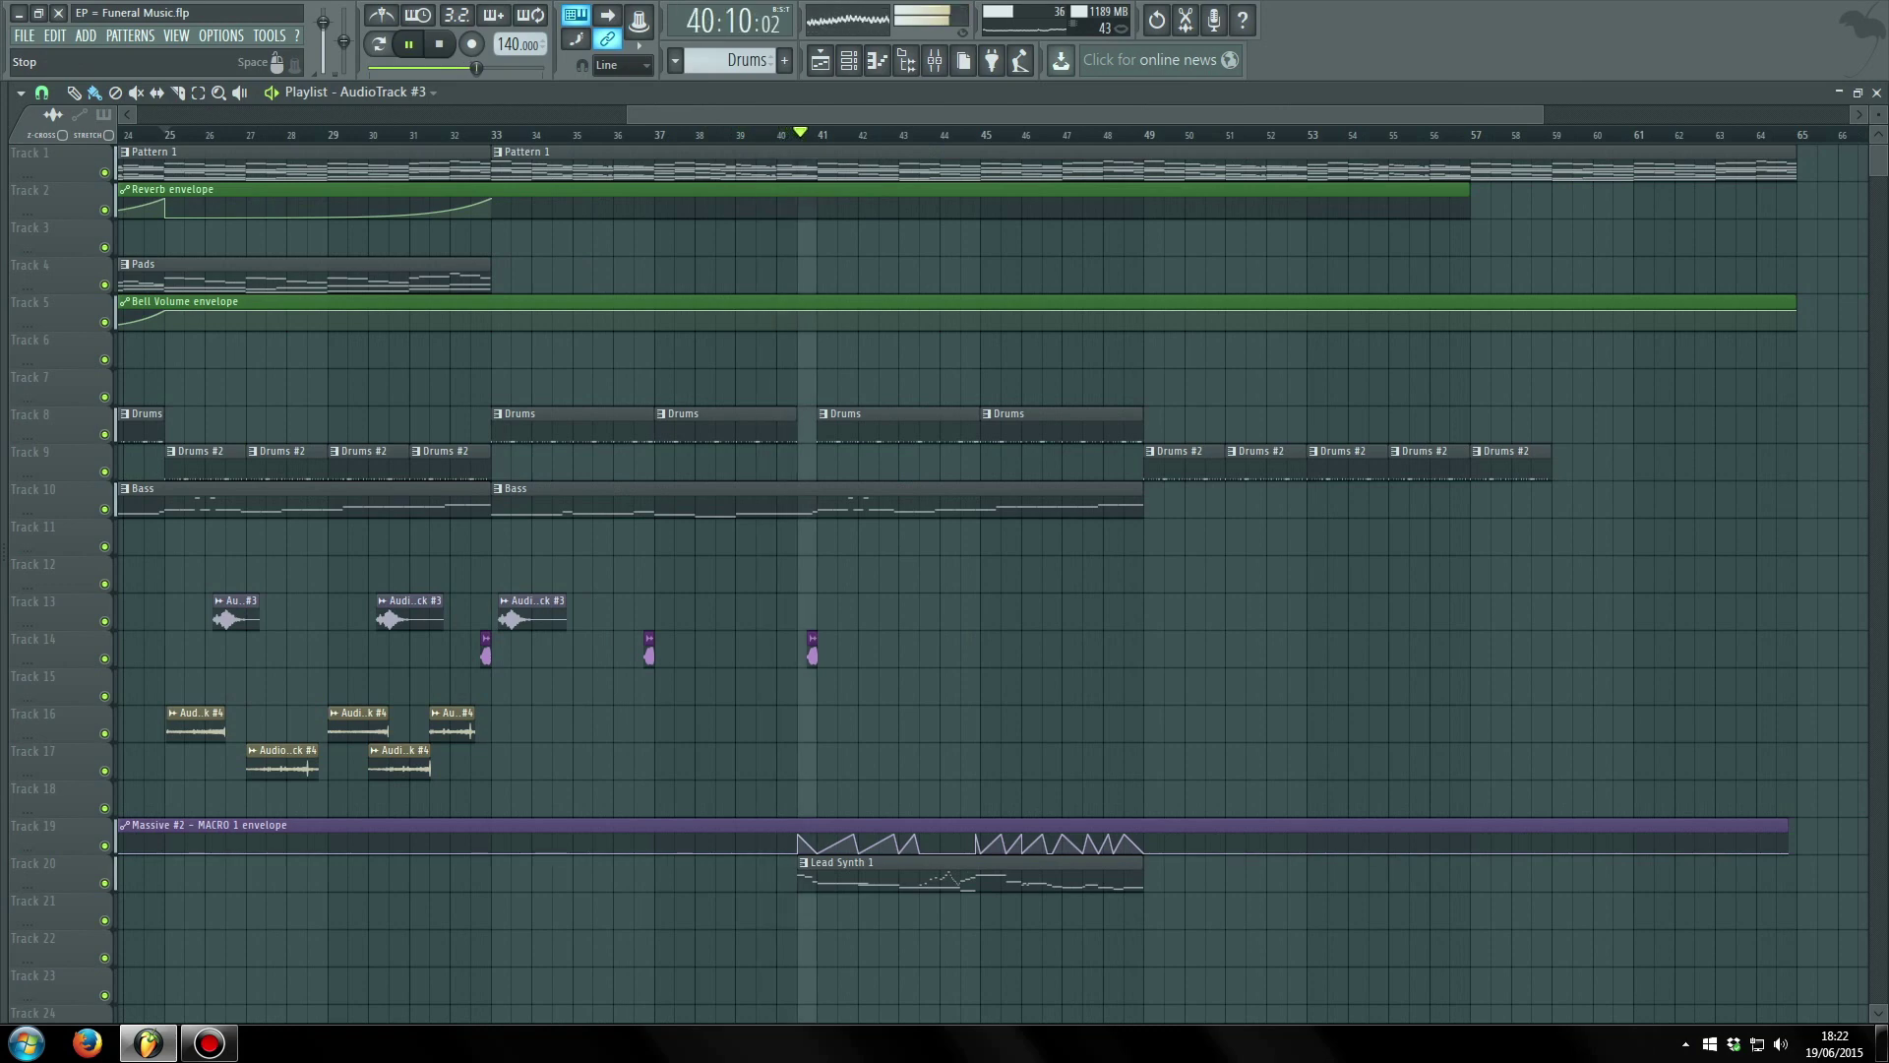
left_click(439, 43)
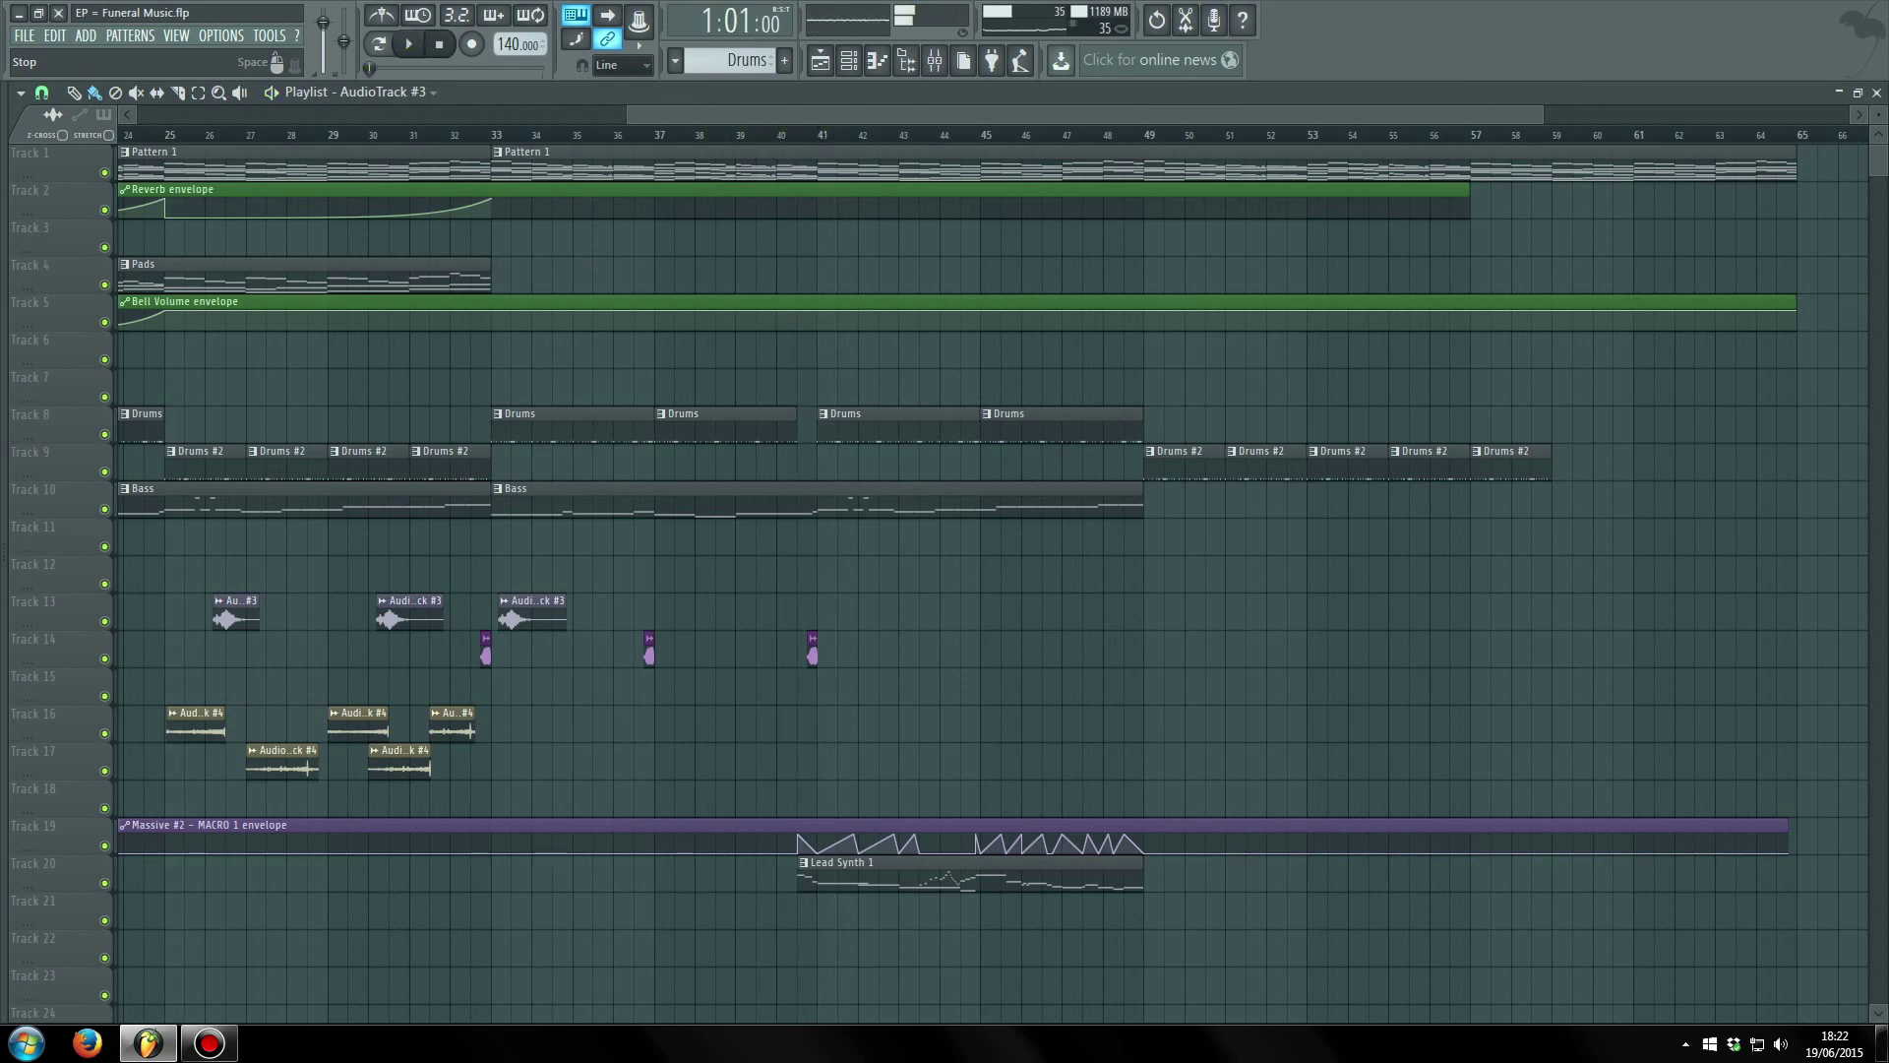
- Review the whole arrangement in the playlist from bar 1 to the end
left_click_drag(672, 114, 265, 114)
scroll(285, 134, "down", 2)
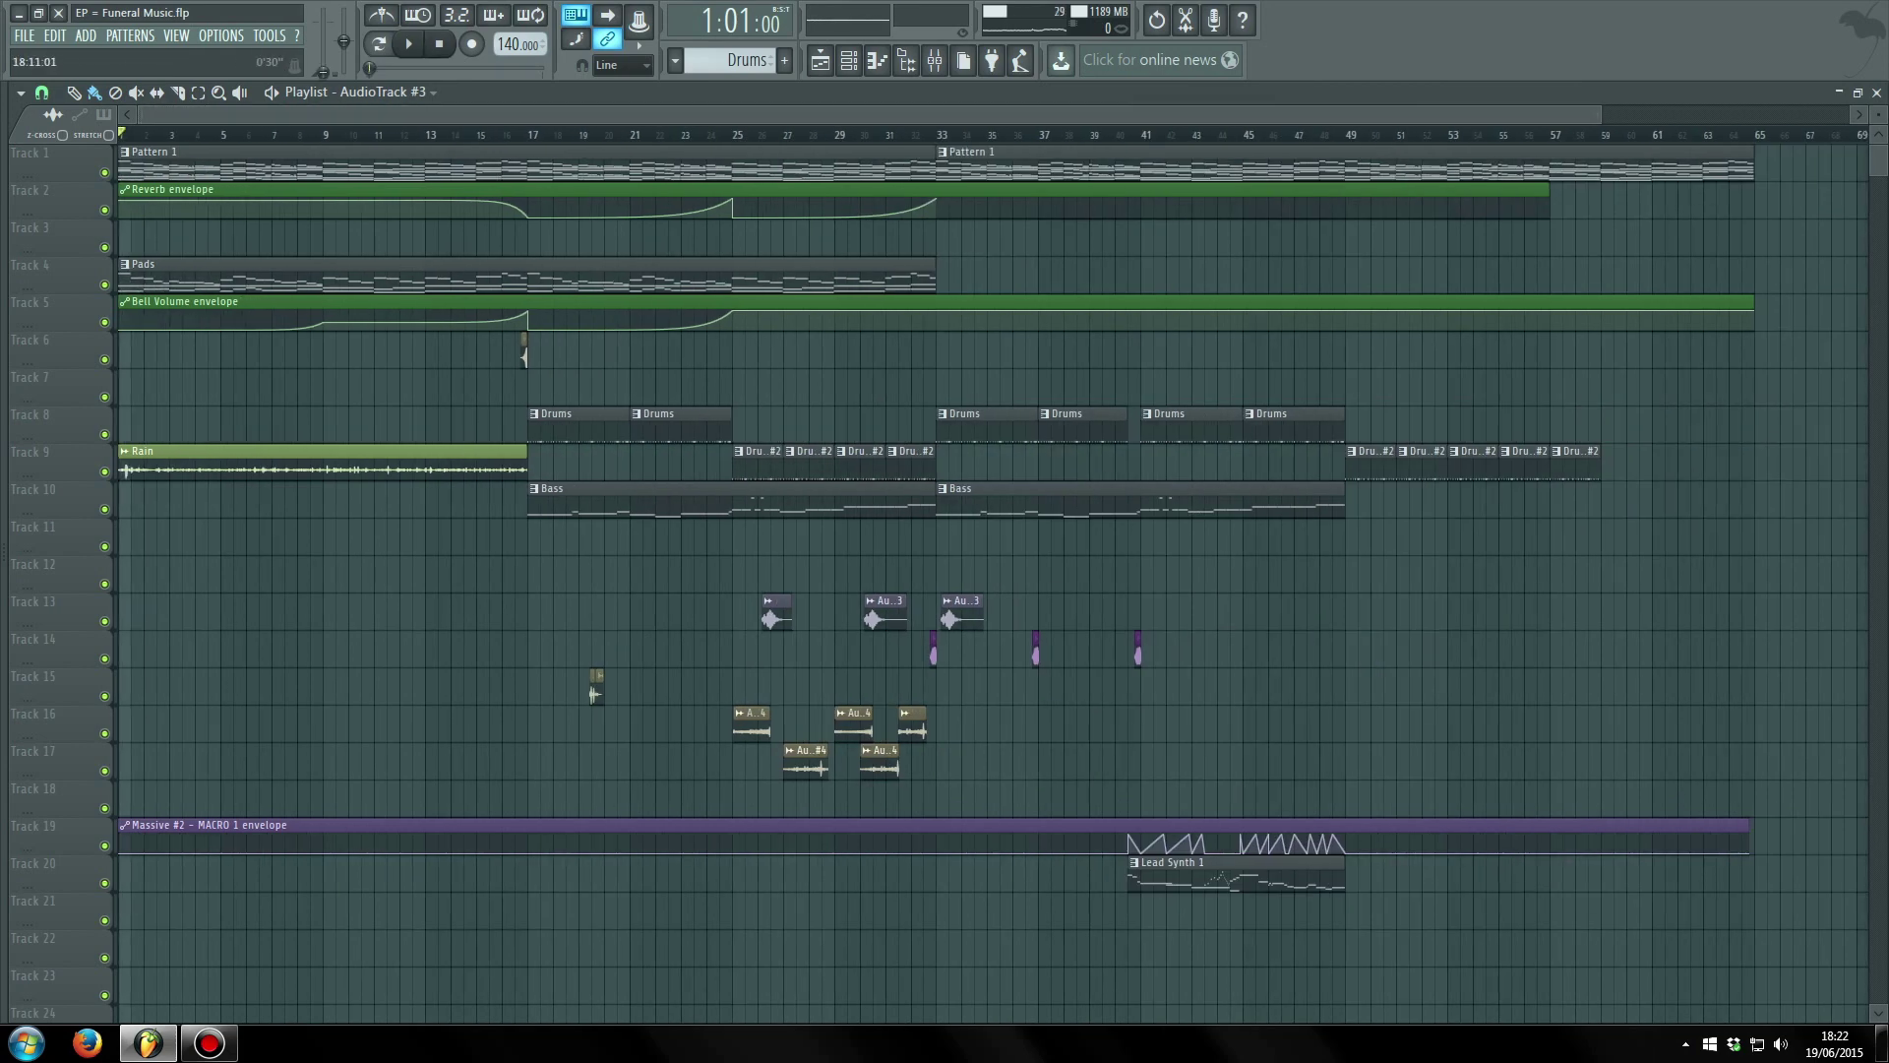
scroll(581, 580, "down", 1)
scroll(984, 580, "down", 3)
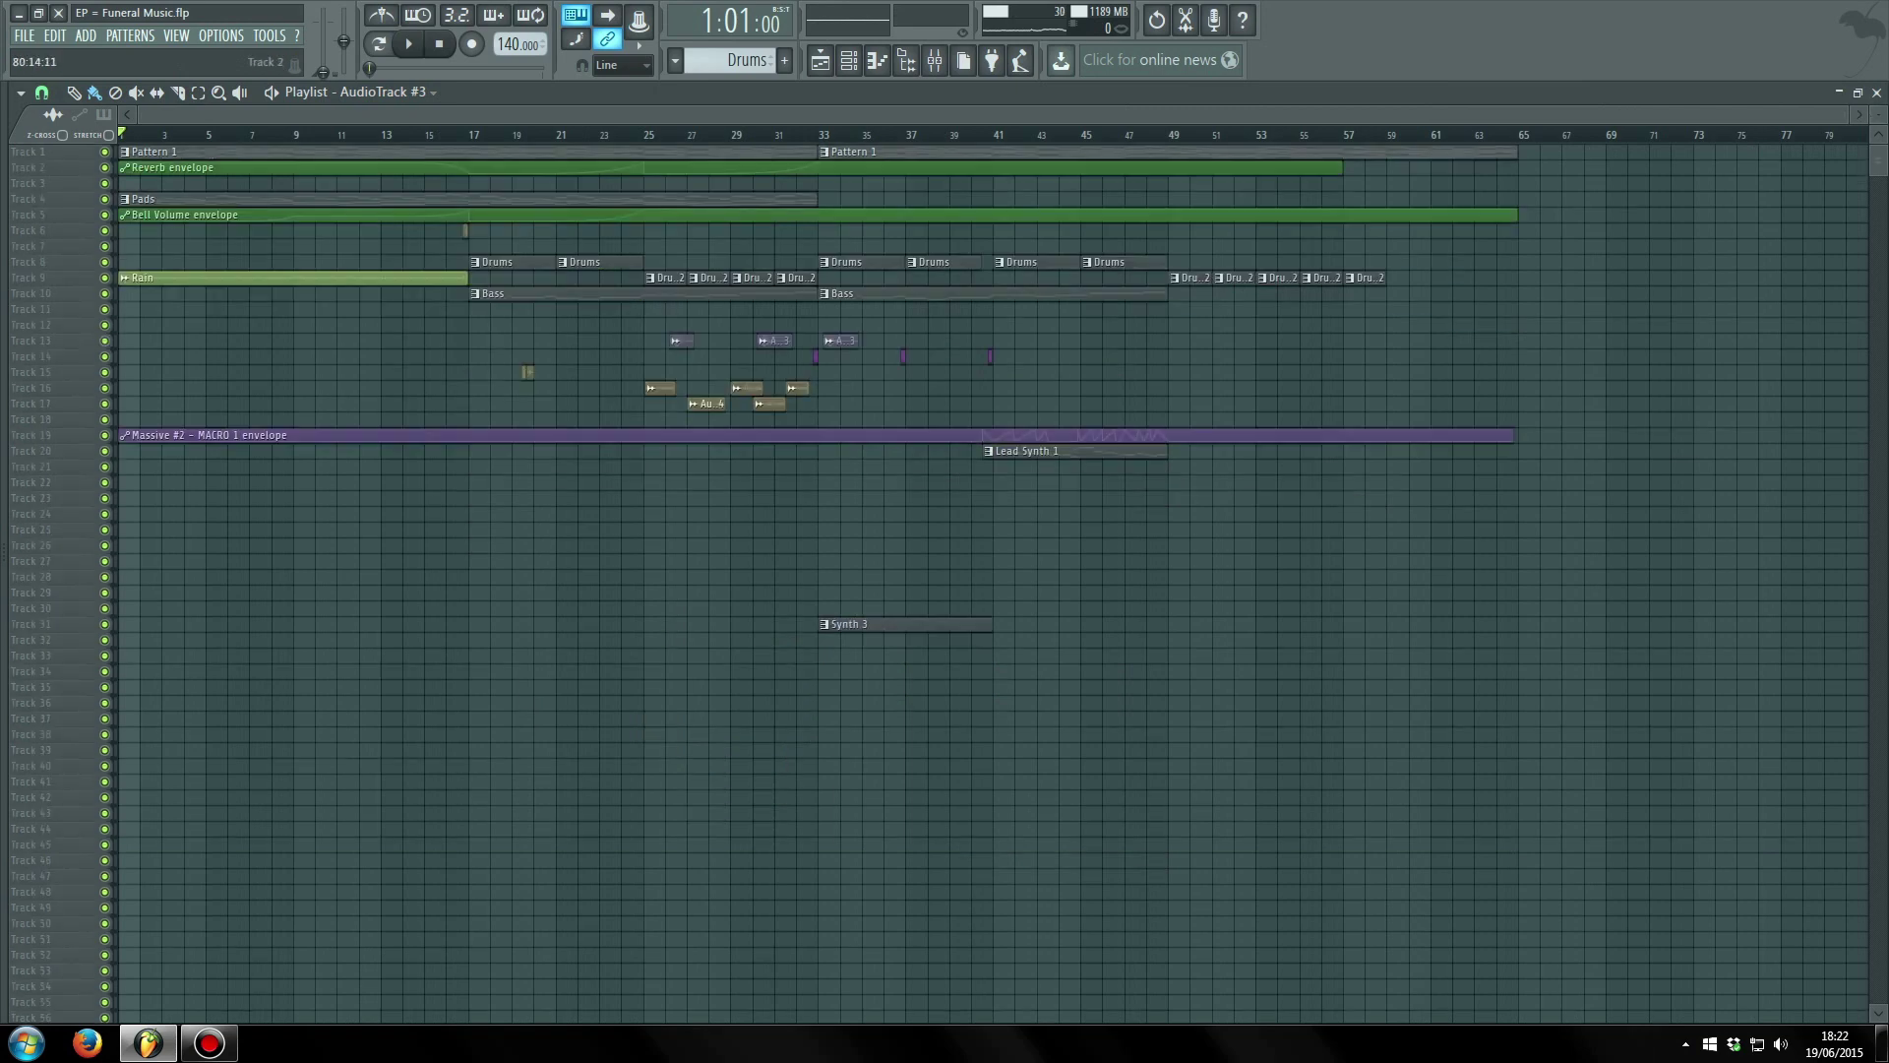
scroll(984, 581, "up", 3)
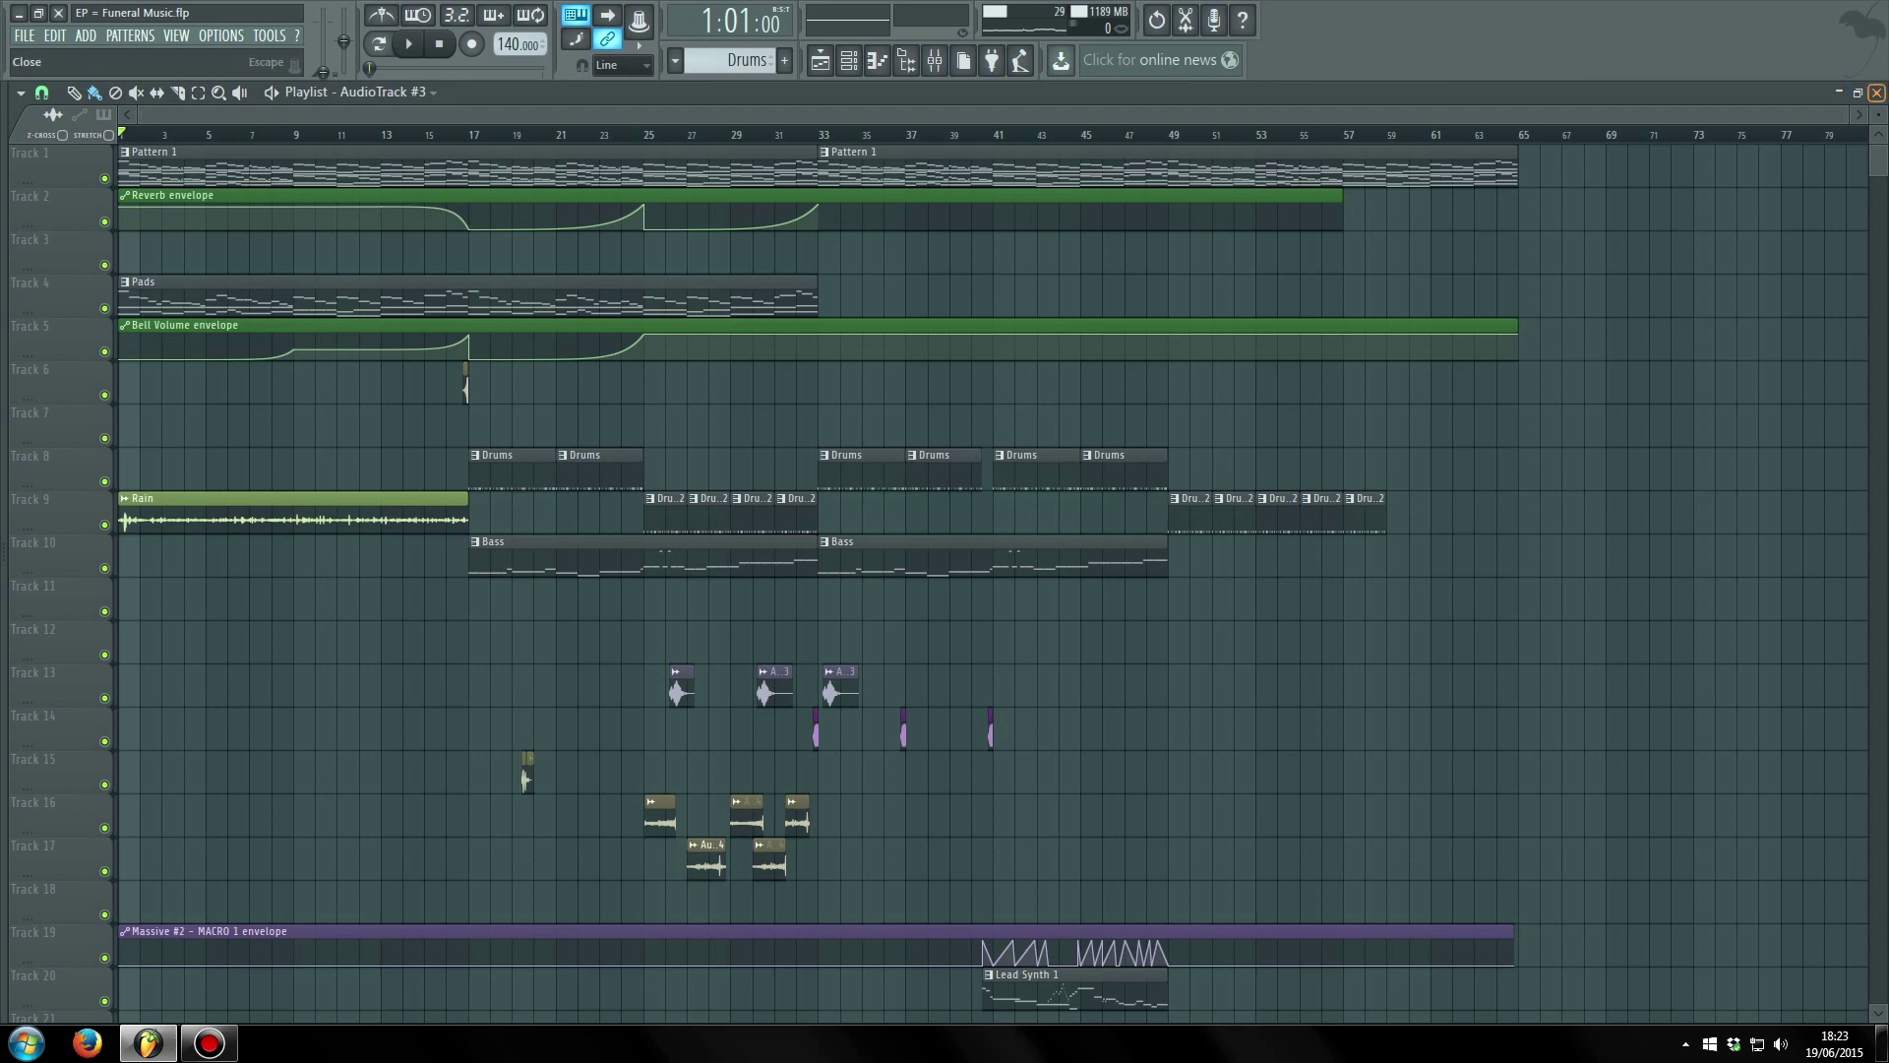
- Show the browser beside the playlist, widen it, and open the VEE Claps folder in the Vengeance Electro Essentials pack
left_click(1876, 92)
left_click(819, 60)
key("alt+F8")
left_click(87, 279)
scroll(123, 536, "up", 3)
scroll(132, 629, "down", 3)
left_click(132, 446)
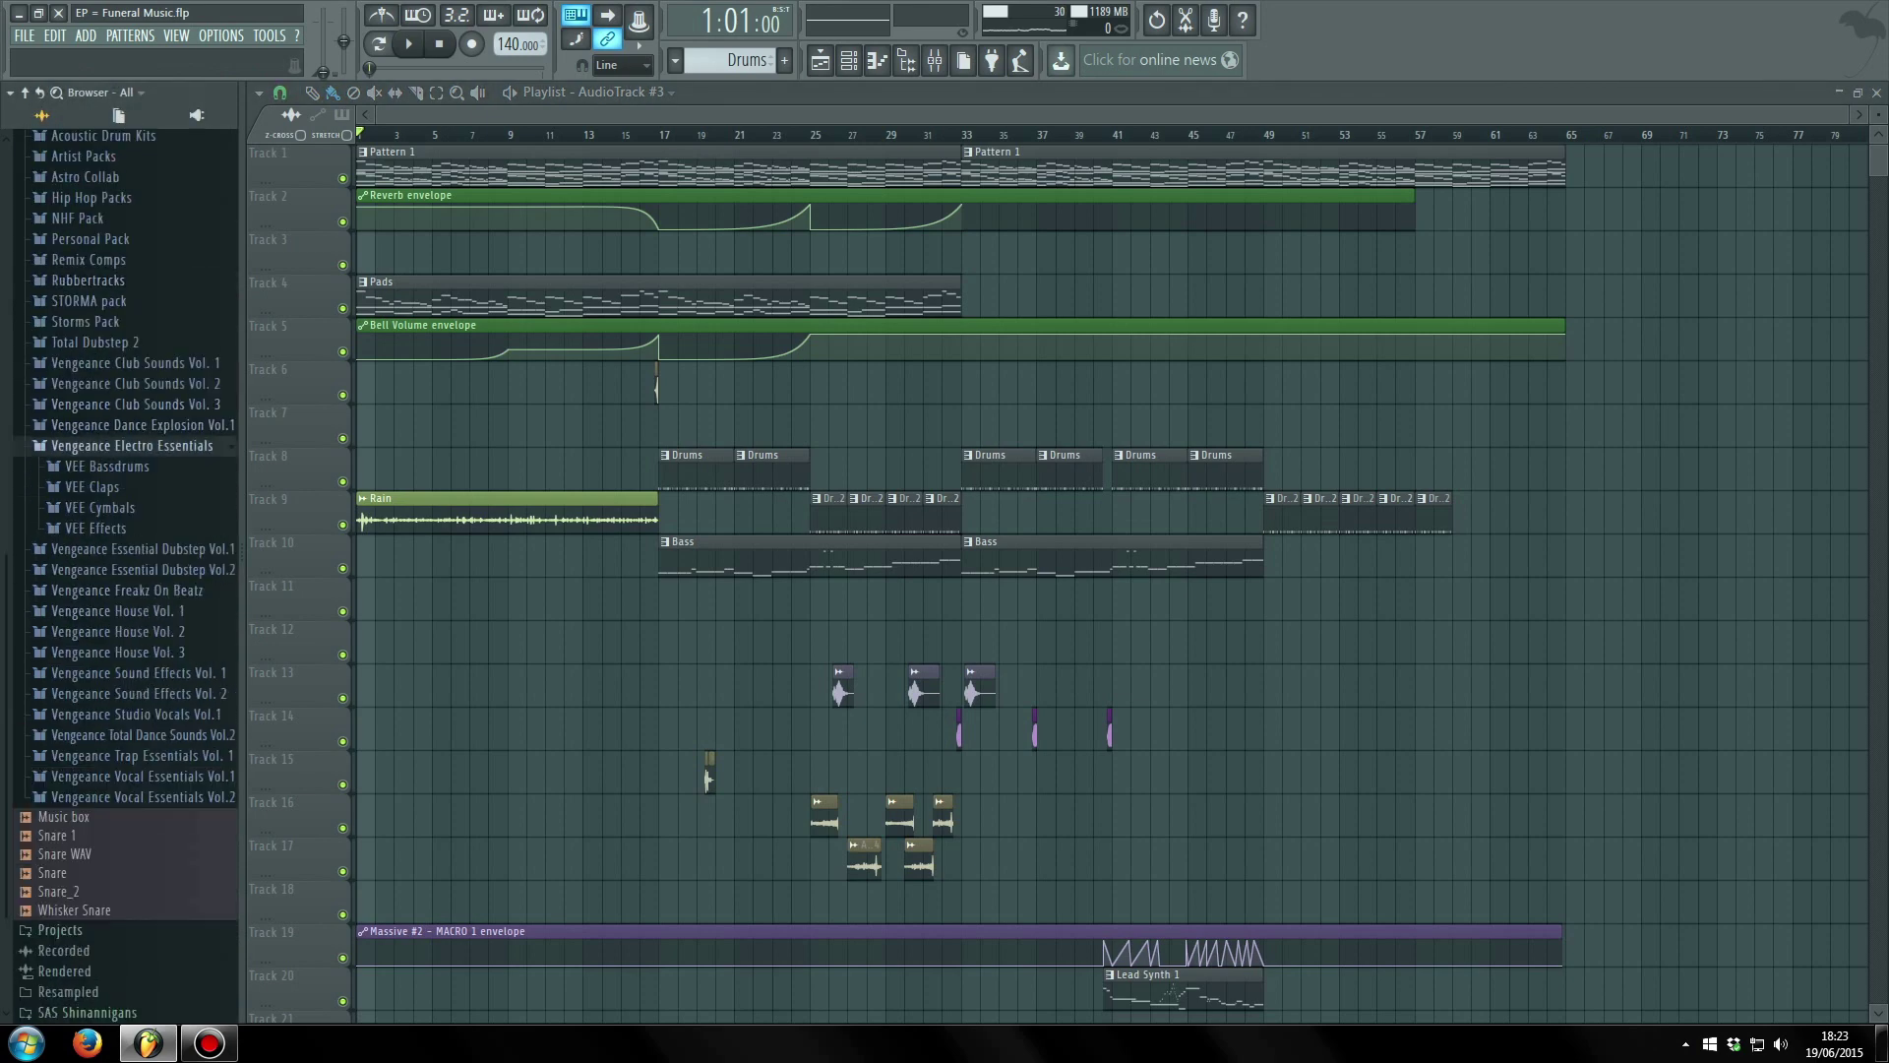
left_click_drag(241, 476, 372, 475)
left_click(92, 487)
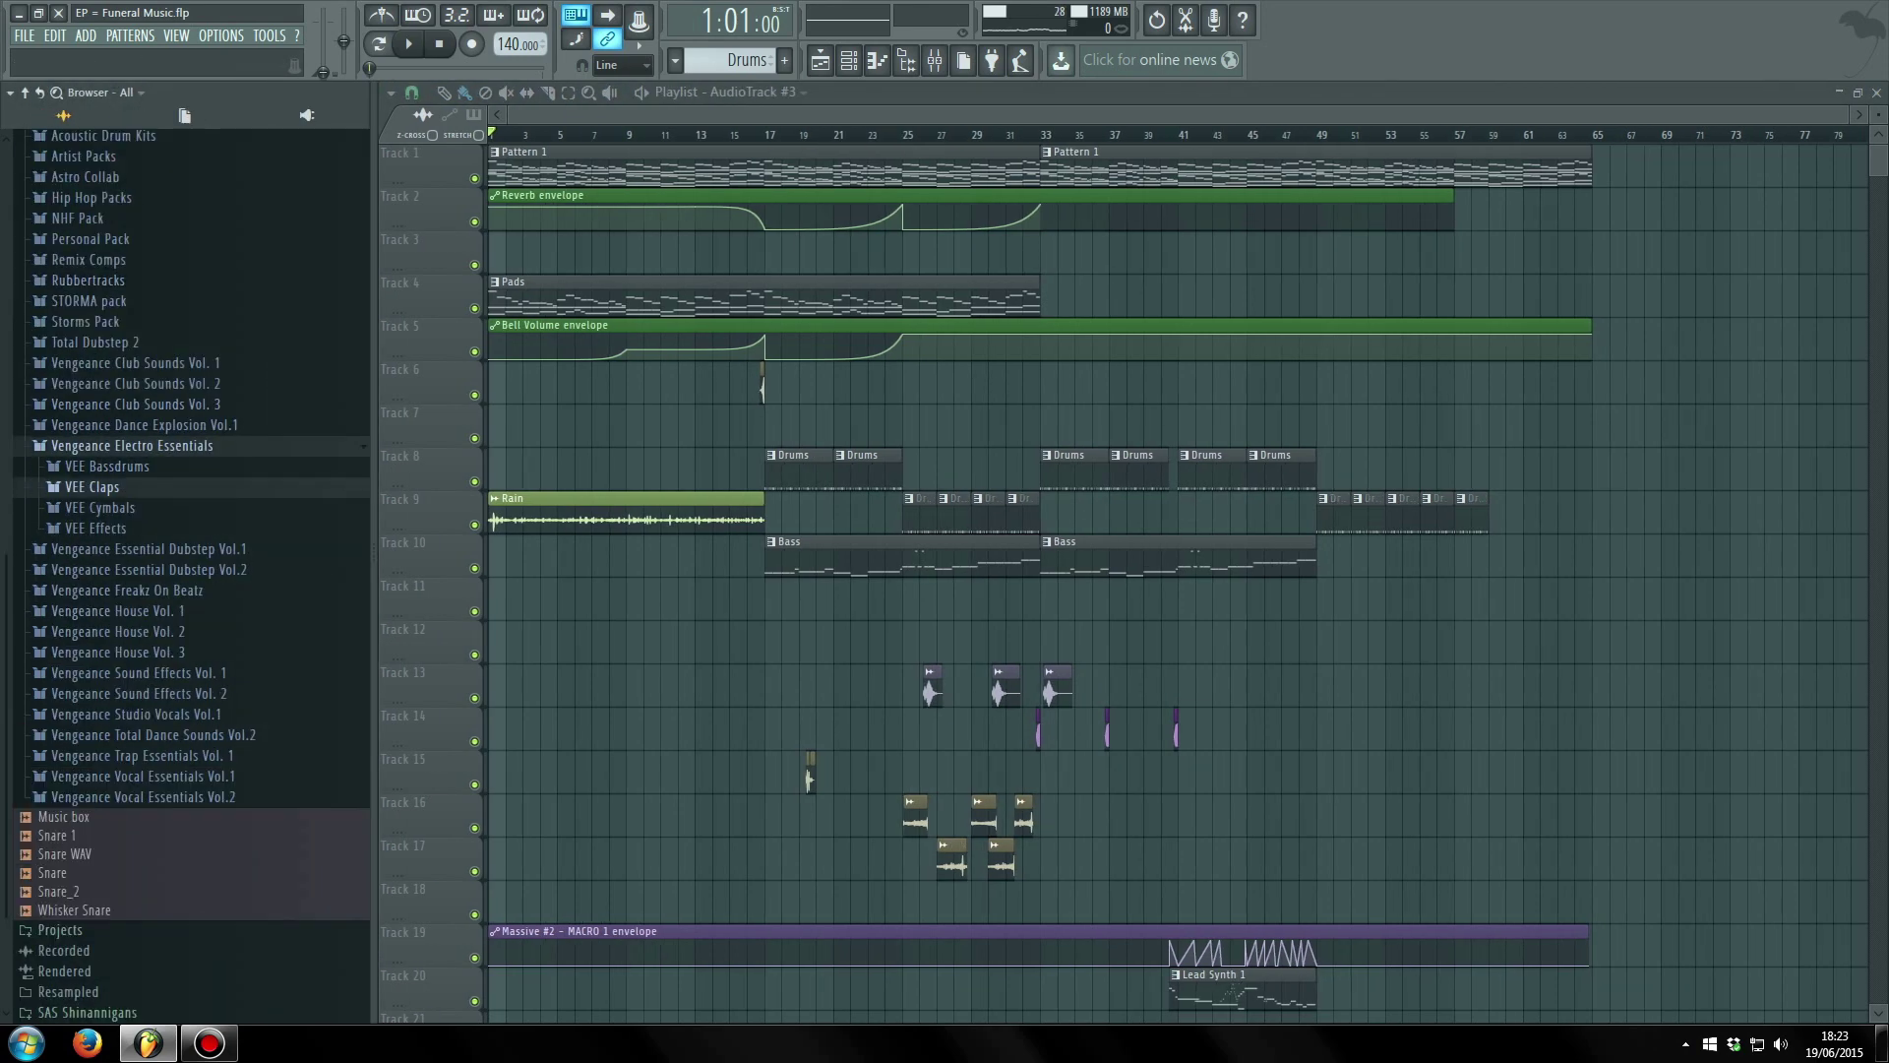
- Audition the clap samples in the VEE Claps folder one after another, up to VEE Clap 035
left_click(104, 657)
left_click(106, 637)
right_click(320, 66)
left_click(344, 77)
left_click(106, 638)
left_click(106, 656)
left_click(107, 675)
left_click(107, 694)
left_click(107, 712)
left_click(106, 731)
key("Down")
key("Down")
key("Down")
key("Down")
key("Down")
key("Down")
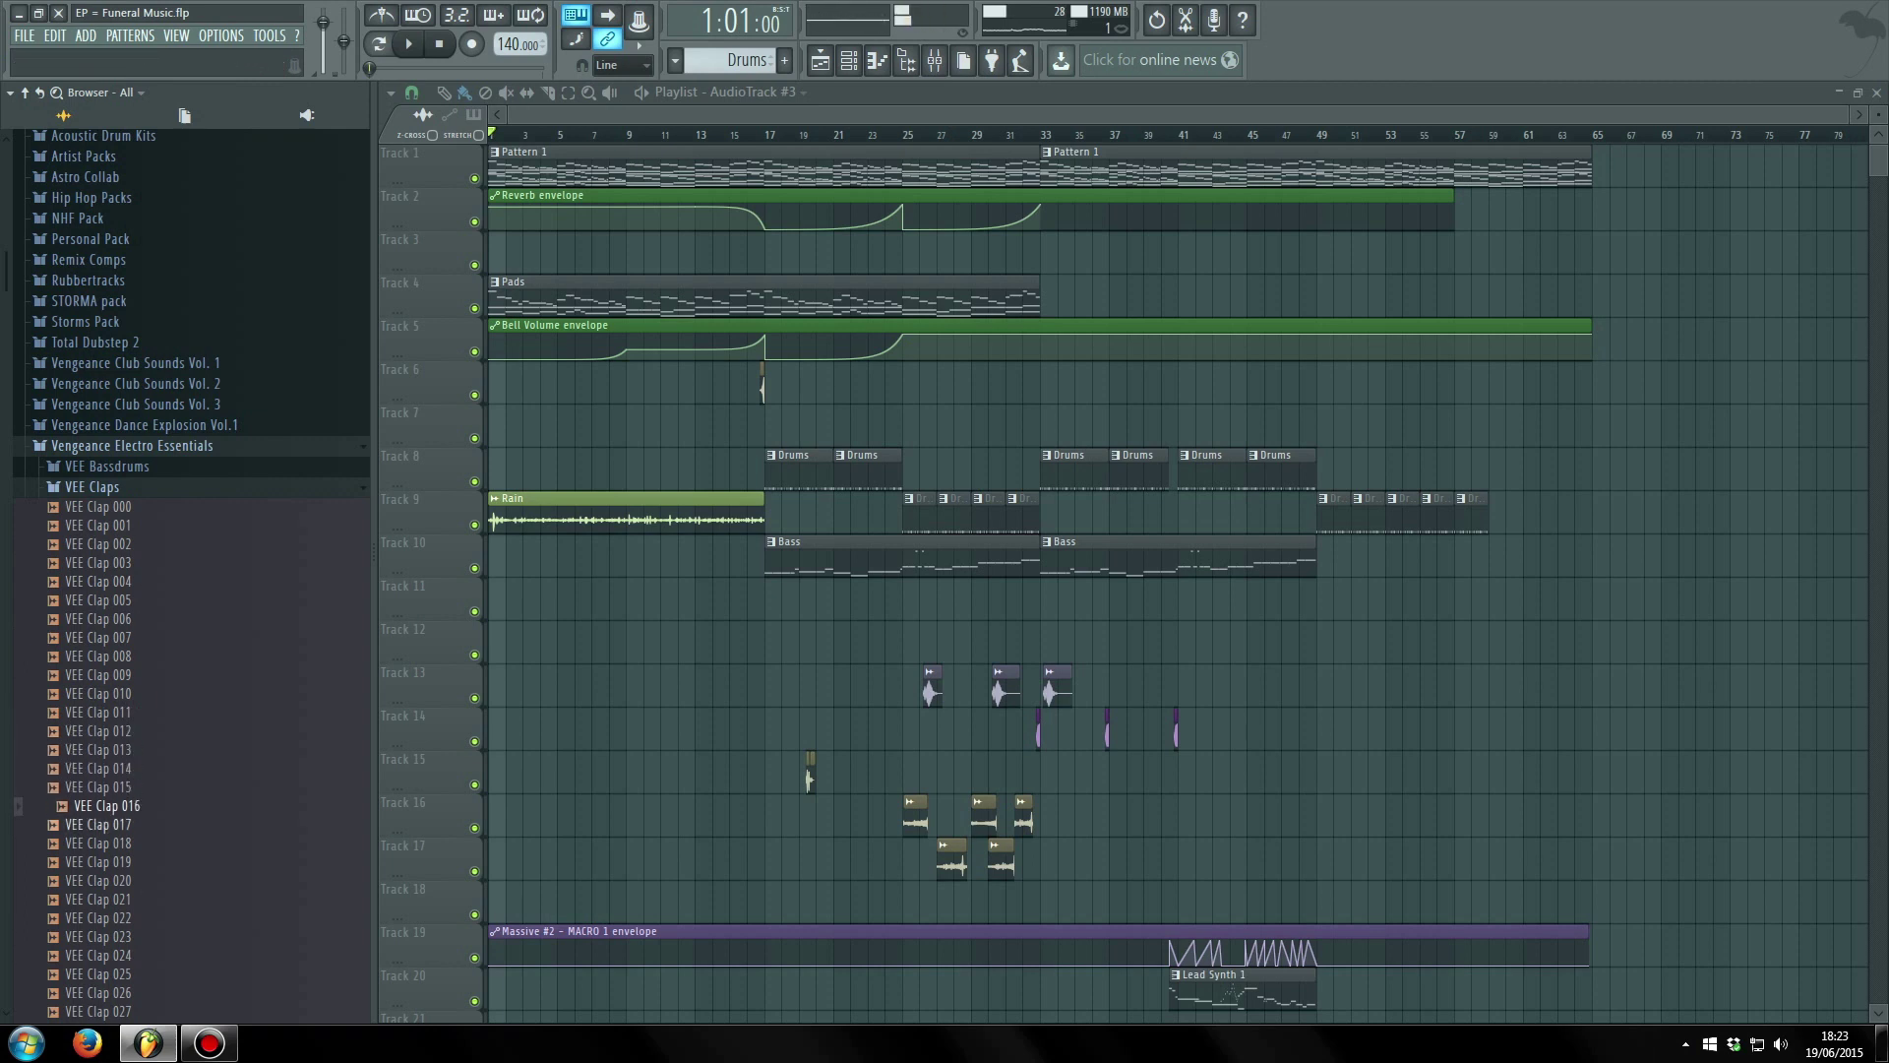
key("Down")
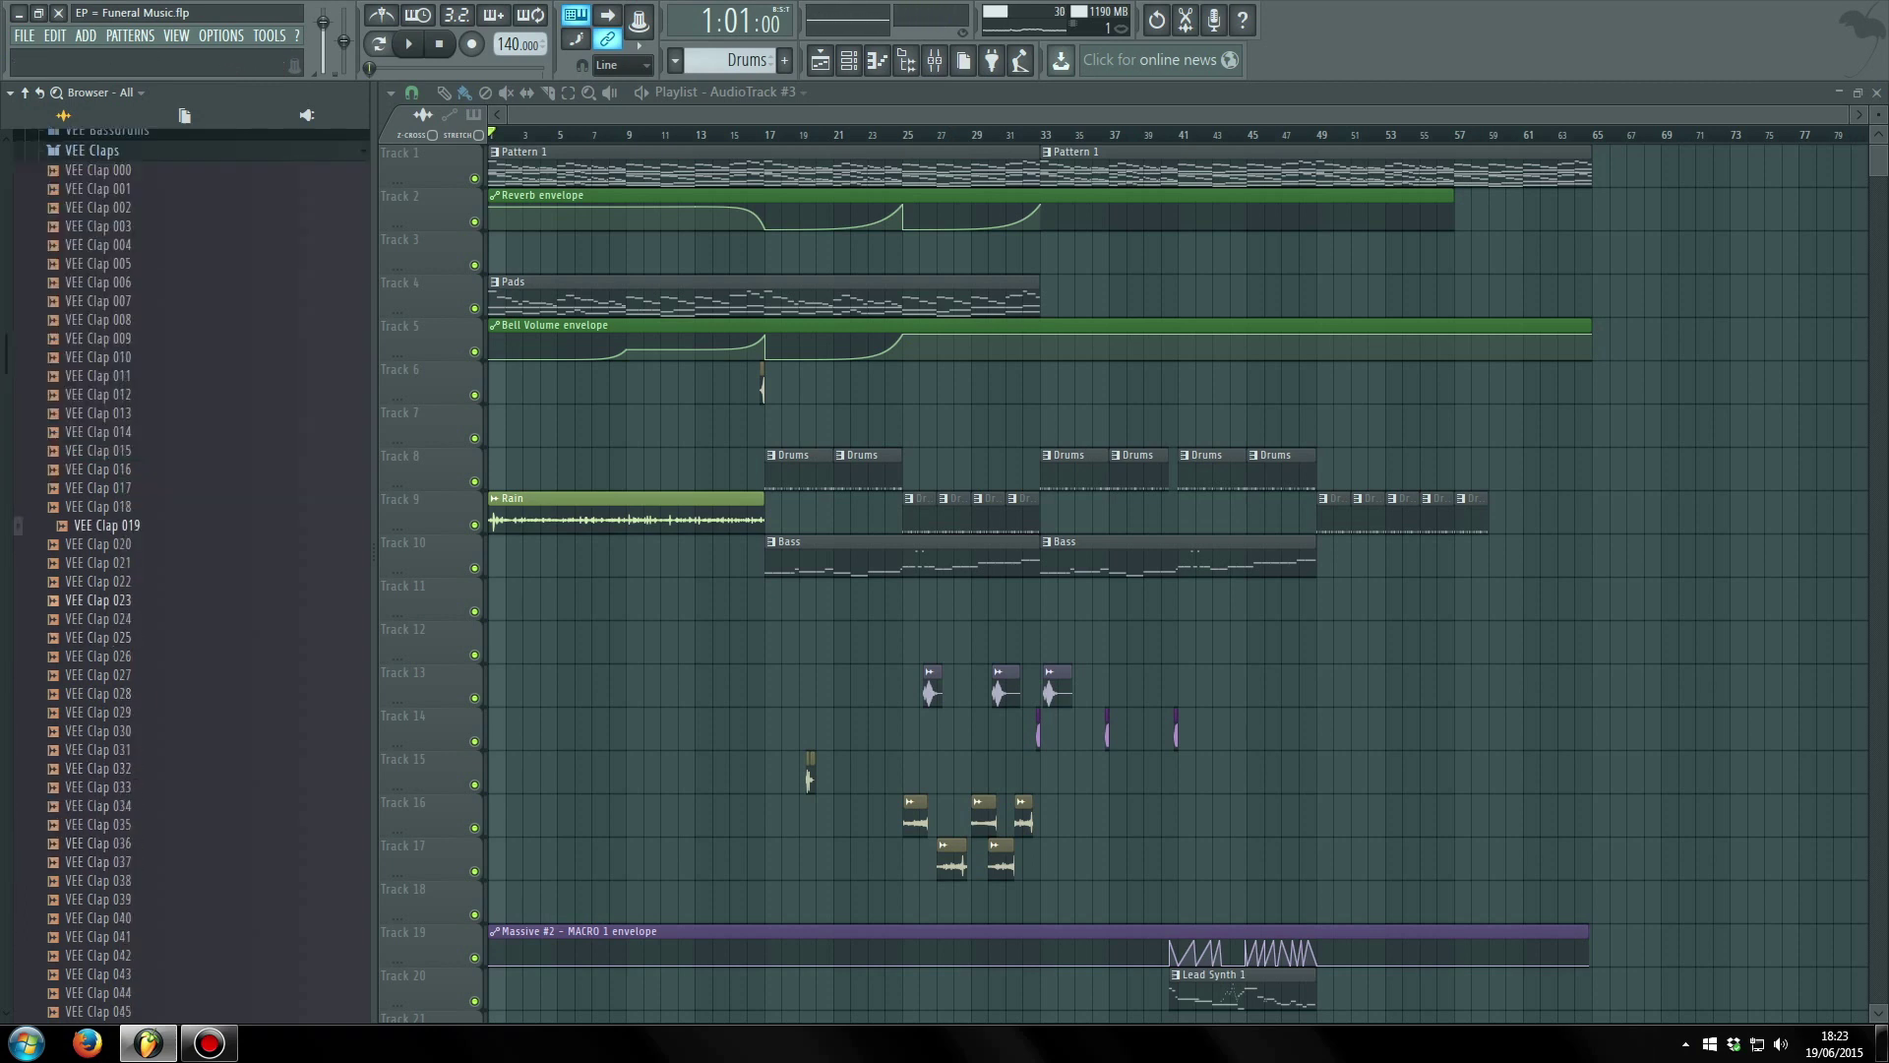
key("Down")
key("Down")
key("Down")
key("Down")
key("Down")
key("Down")
key("Down")
key("Down")
key("Down")
key("Down")
key("Down")
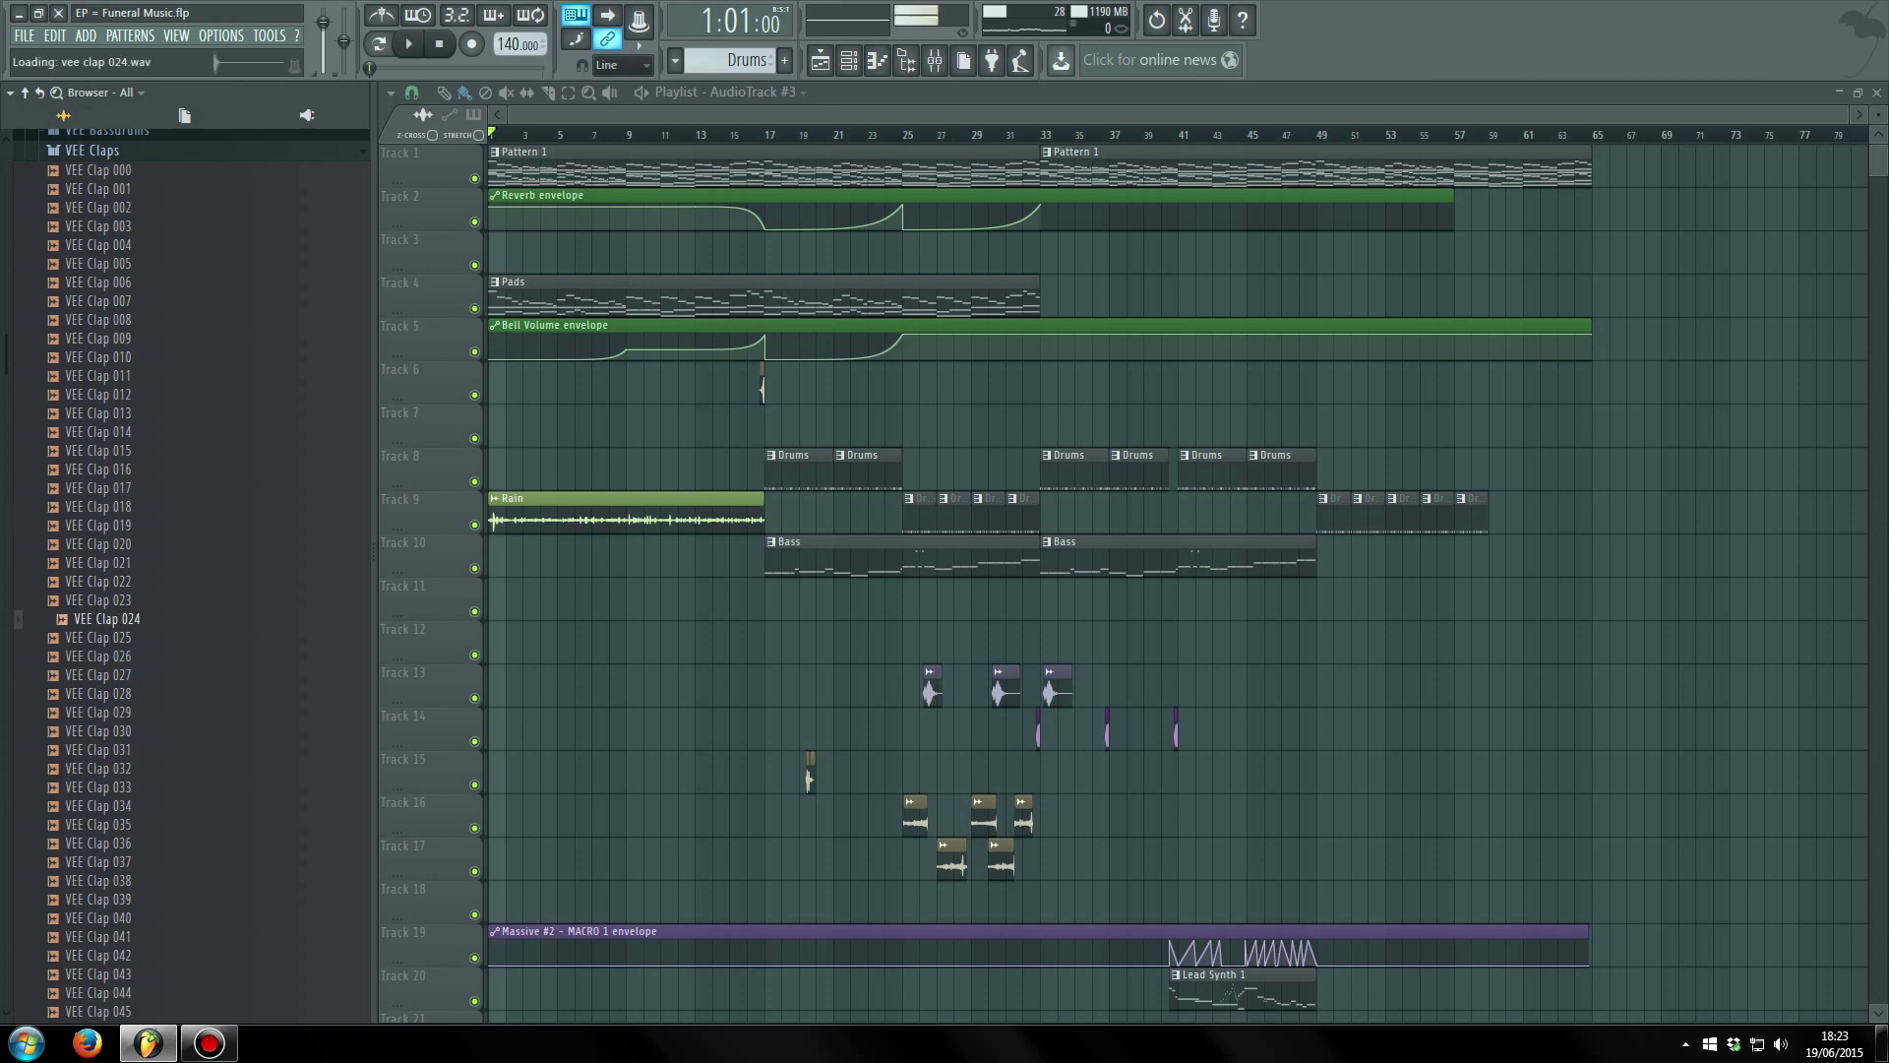
key("Down")
key("Up")
key("Up")
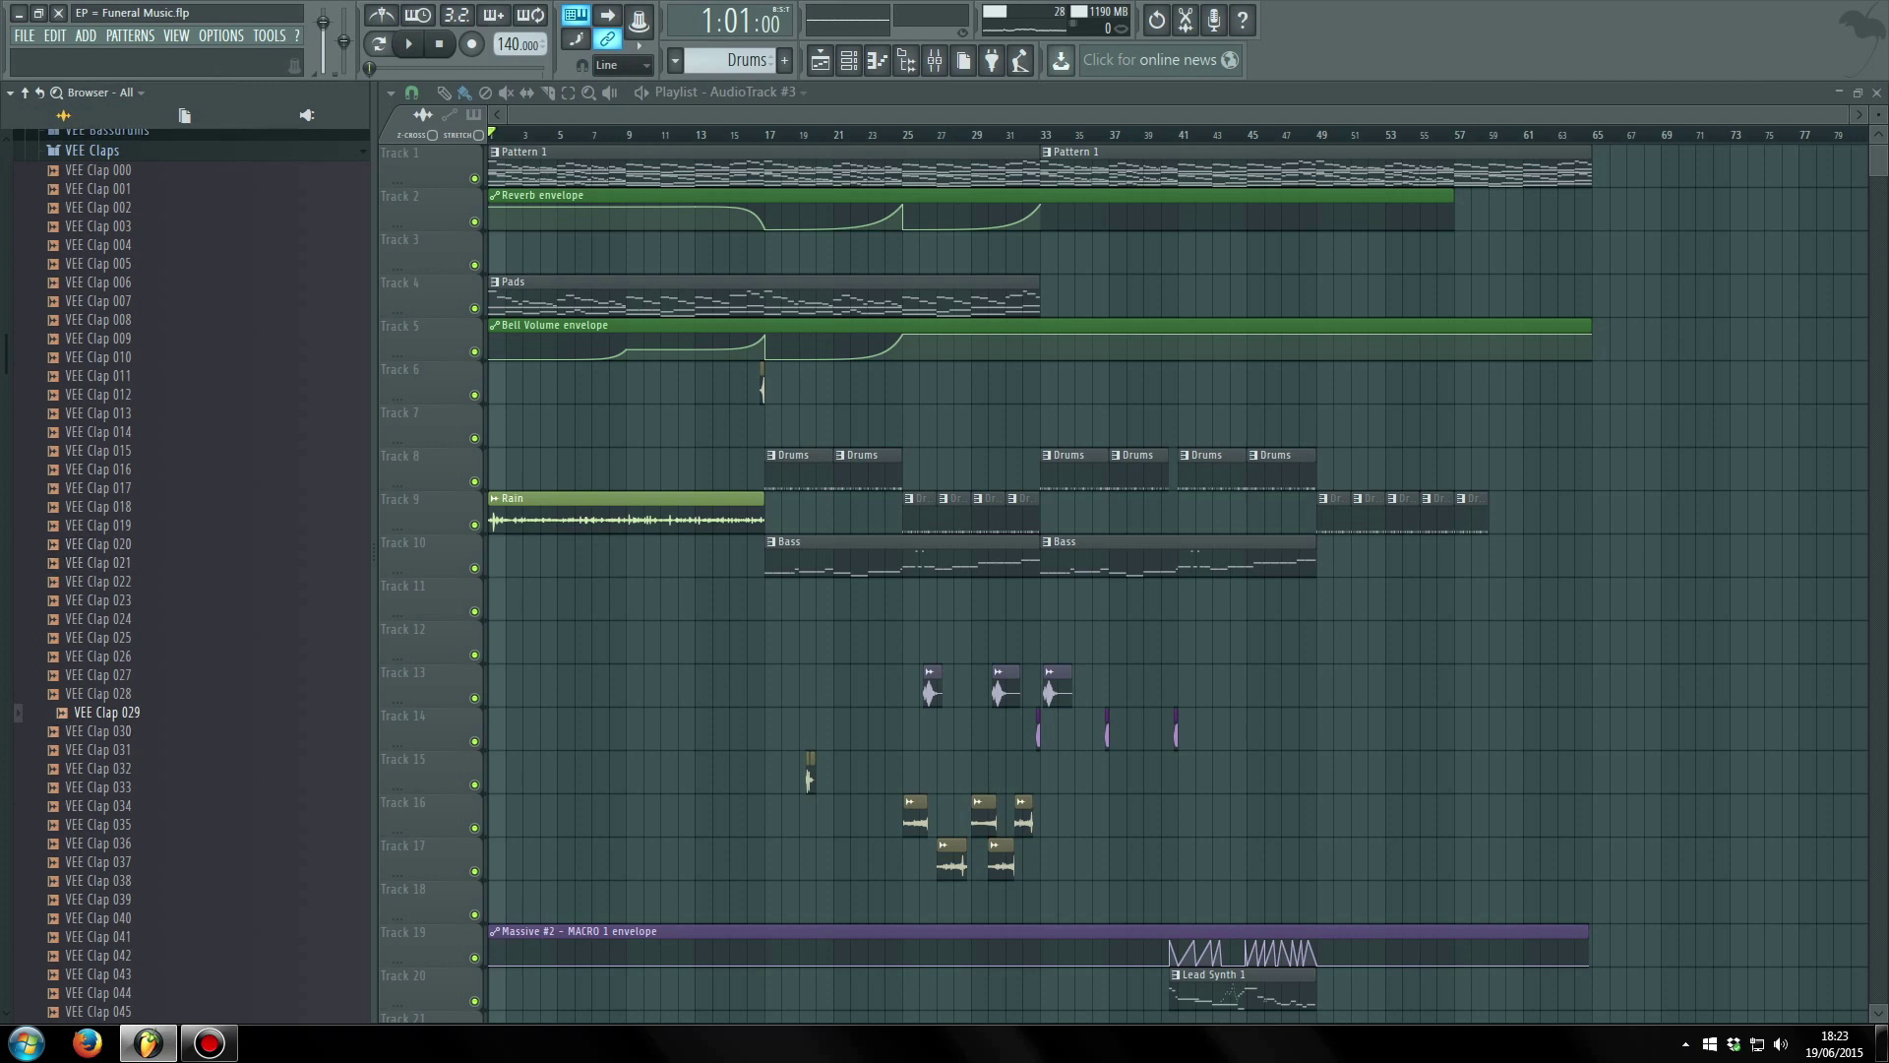
key("Down")
key("Down")
key("Down")
key("Down")
key("Down")
key("Down")
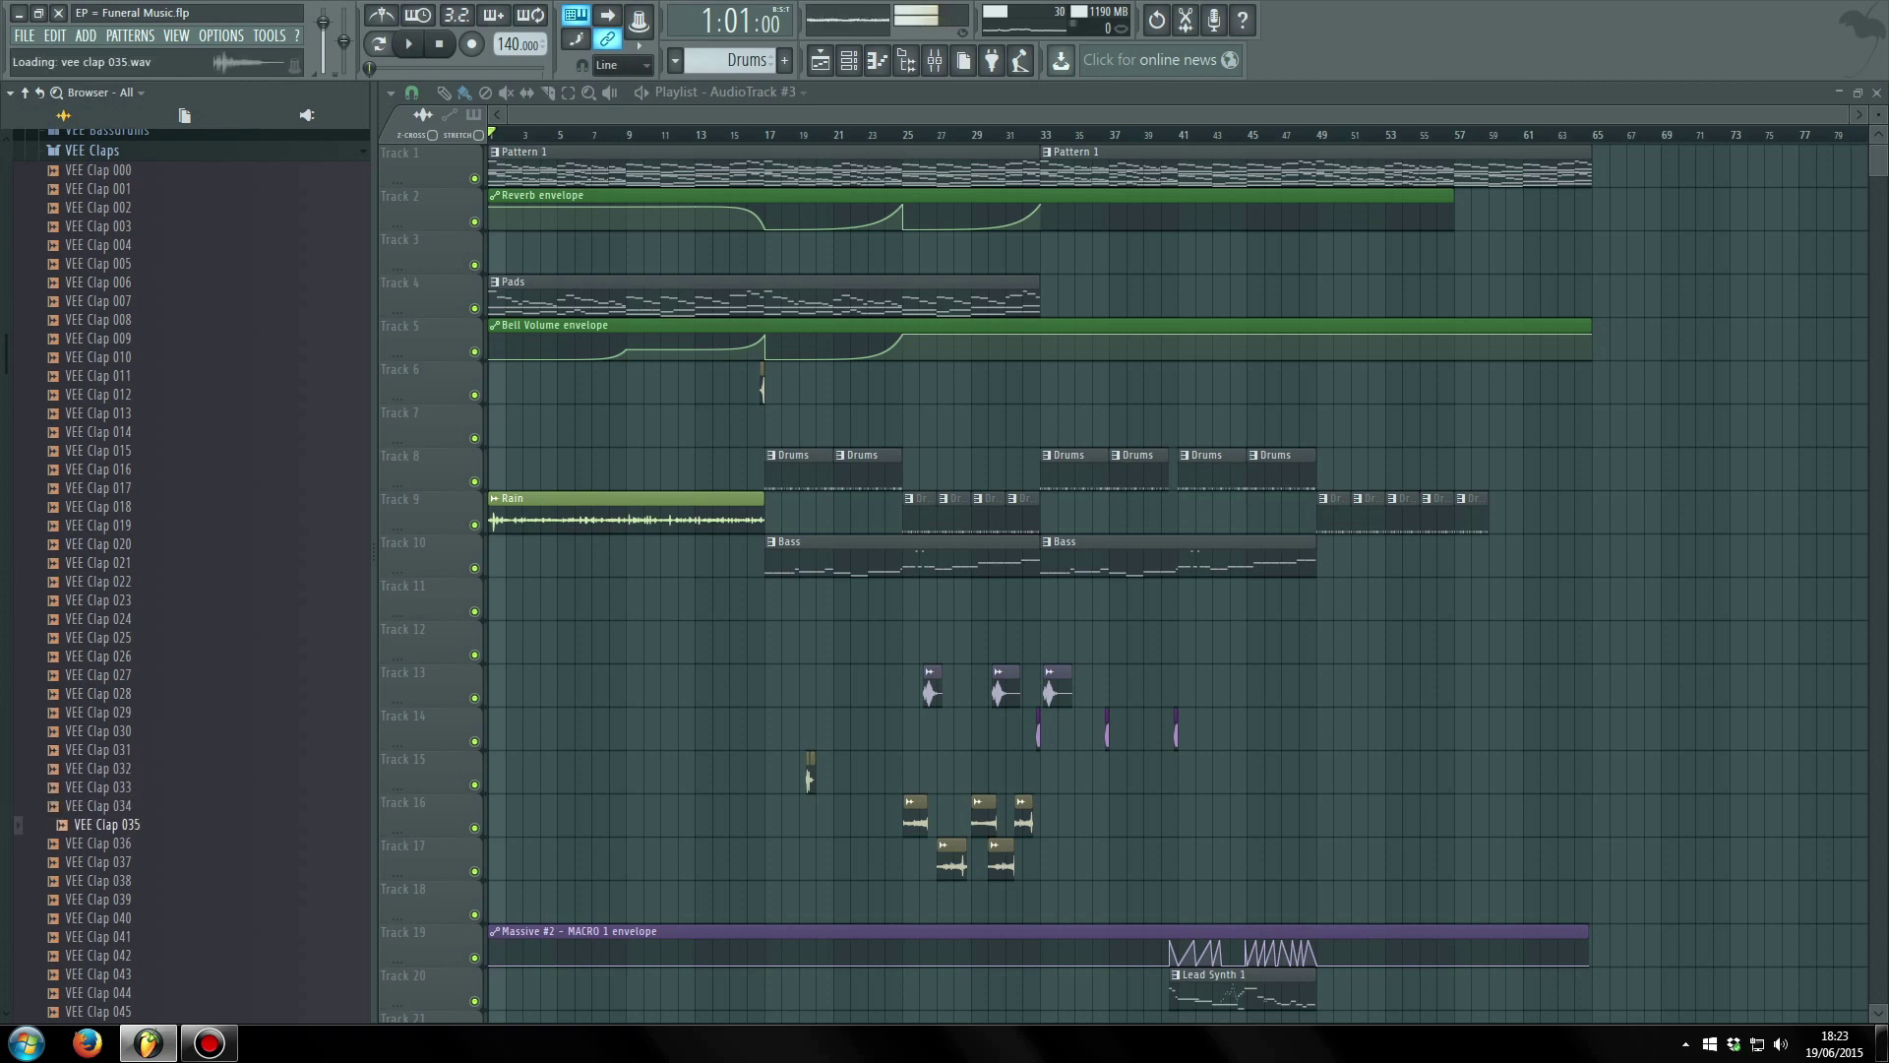
- Hide the browser and the playlist, and reposition the channel rack window showing the Drums pattern
key("alt+F8")
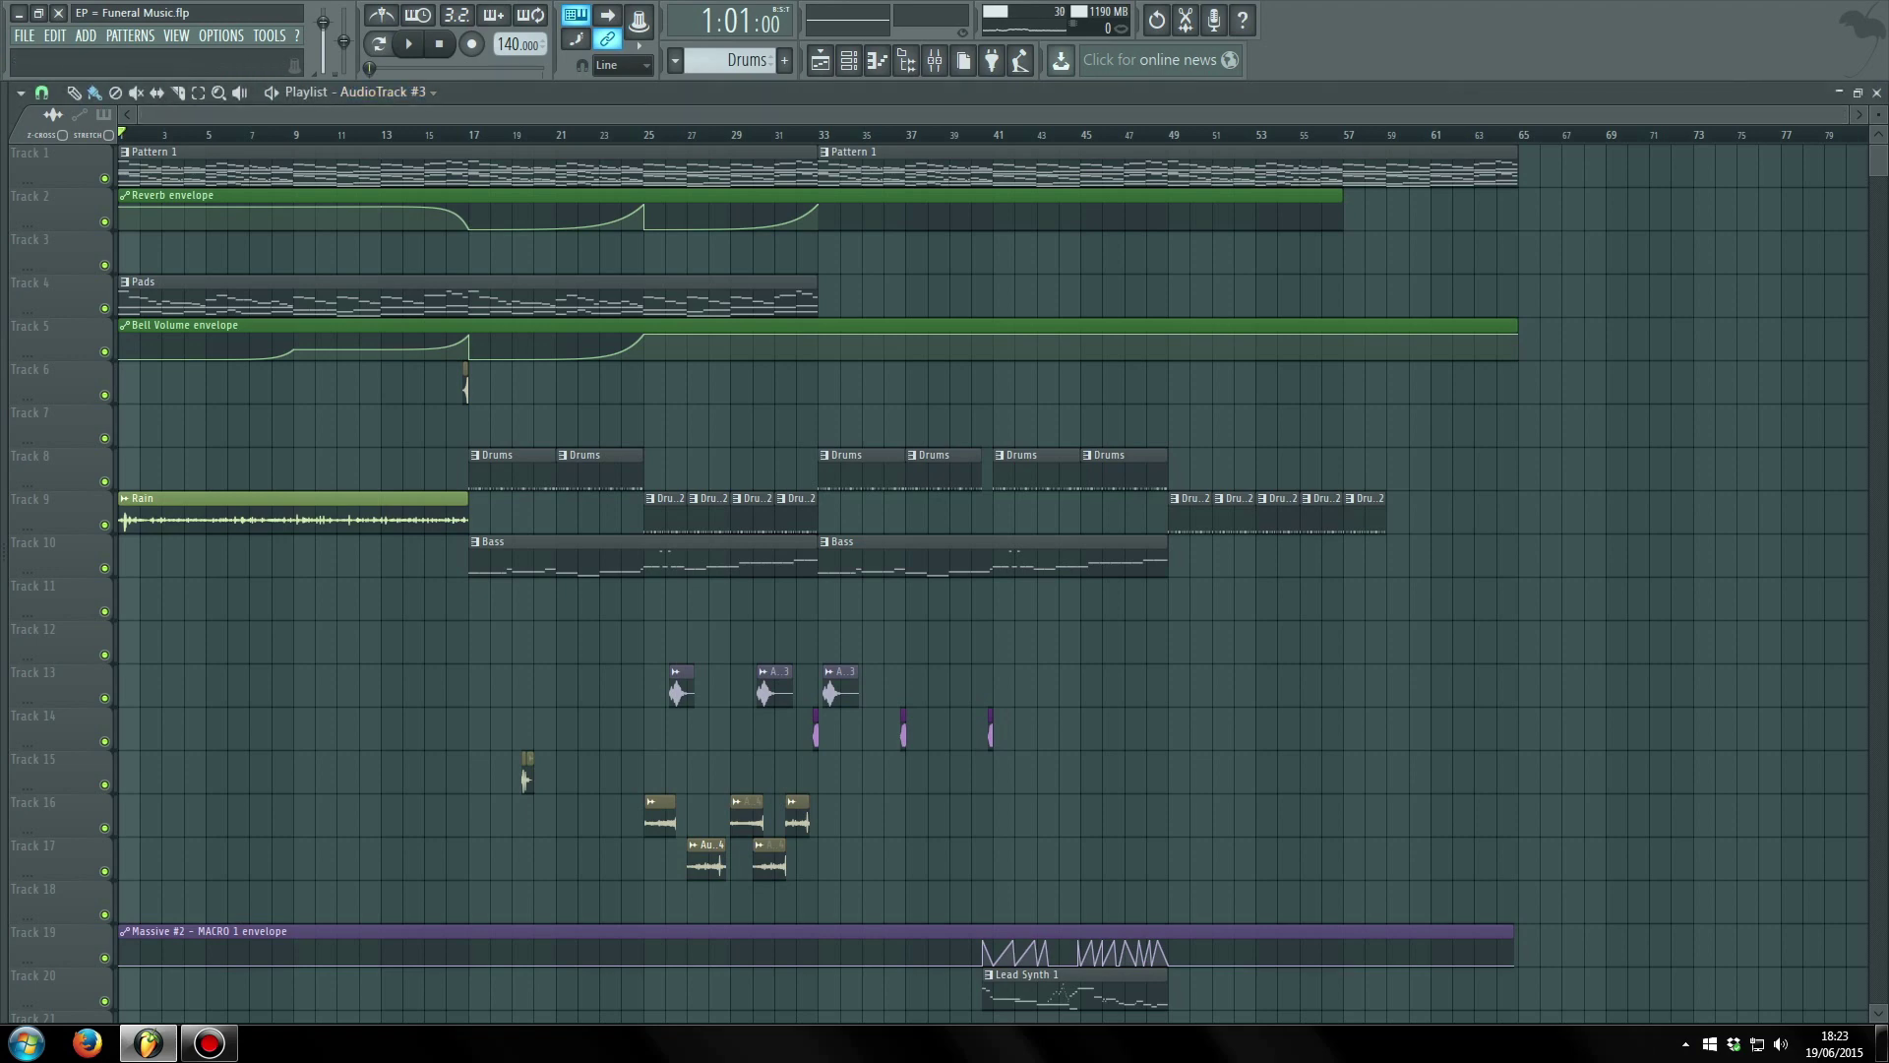
key("F5")
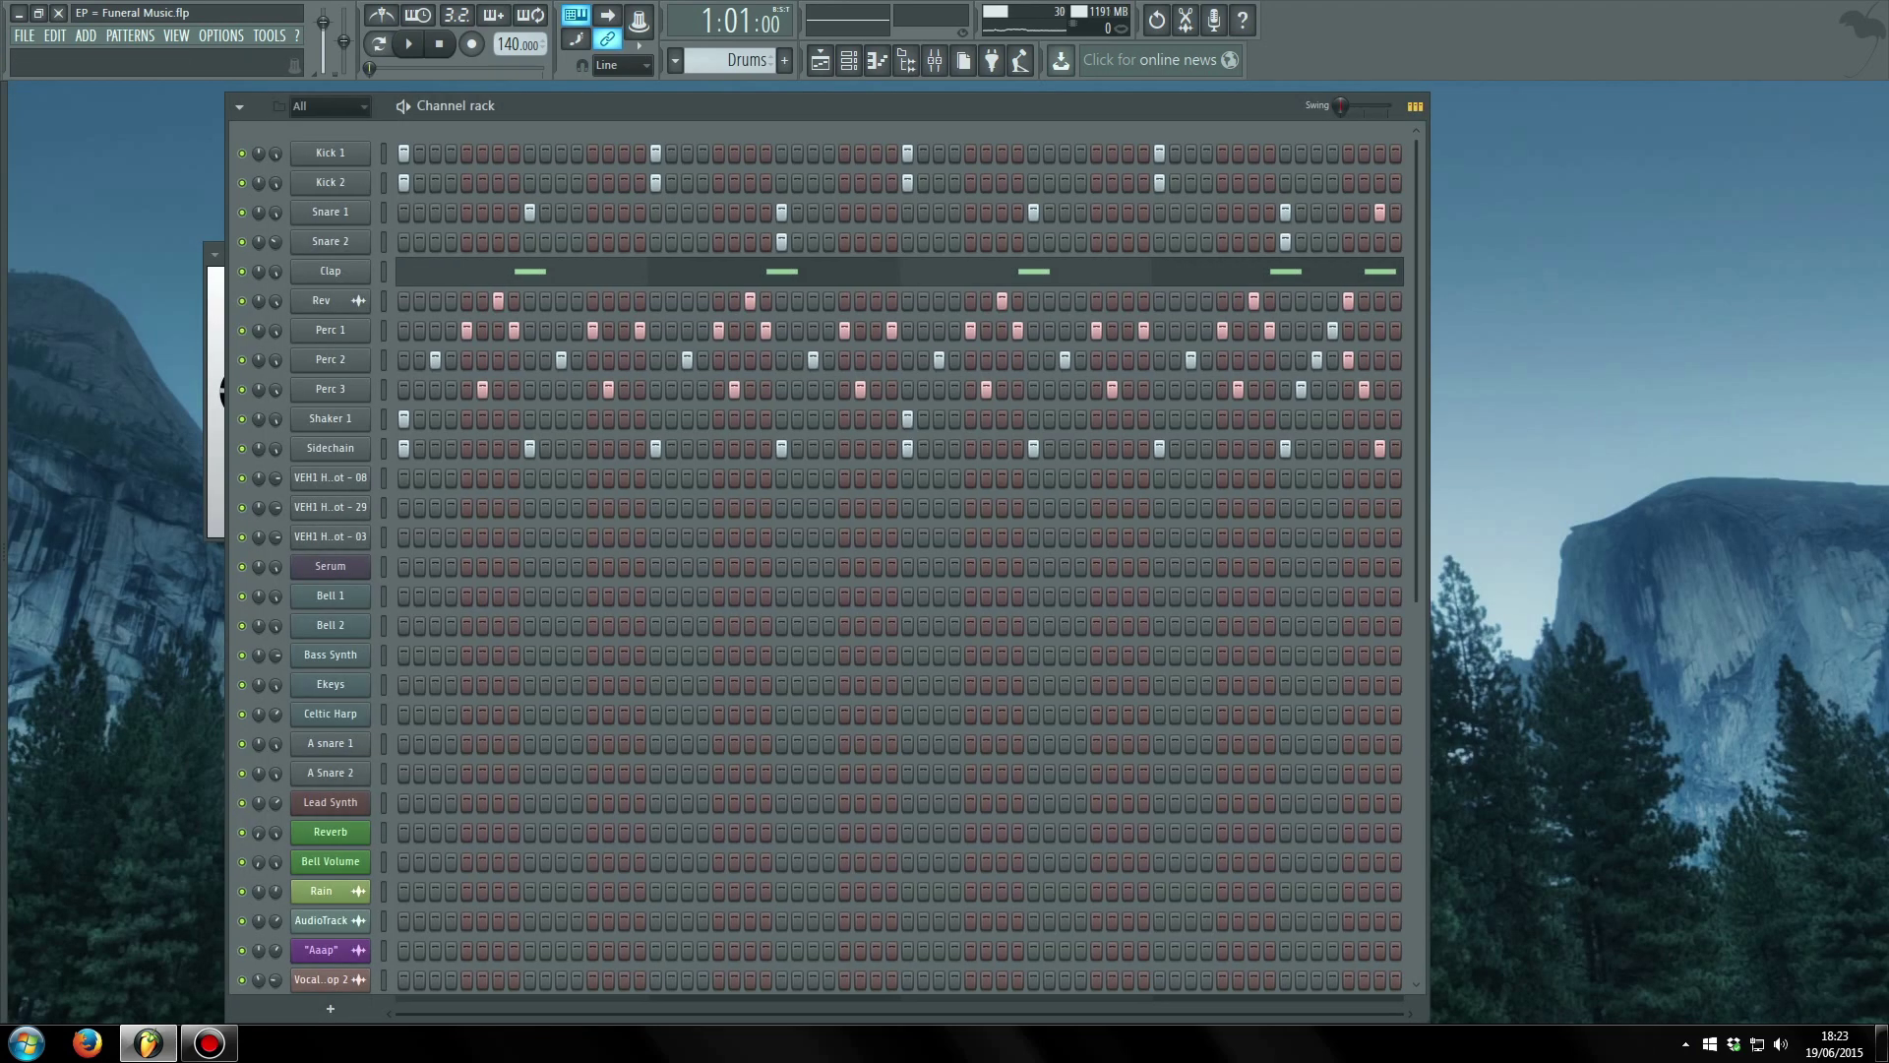
left_click_drag(827, 105, 739, 370)
left_click_drag(551, 254, 643, 157)
key("Escape")
left_click_drag(739, 370, 747, 159)
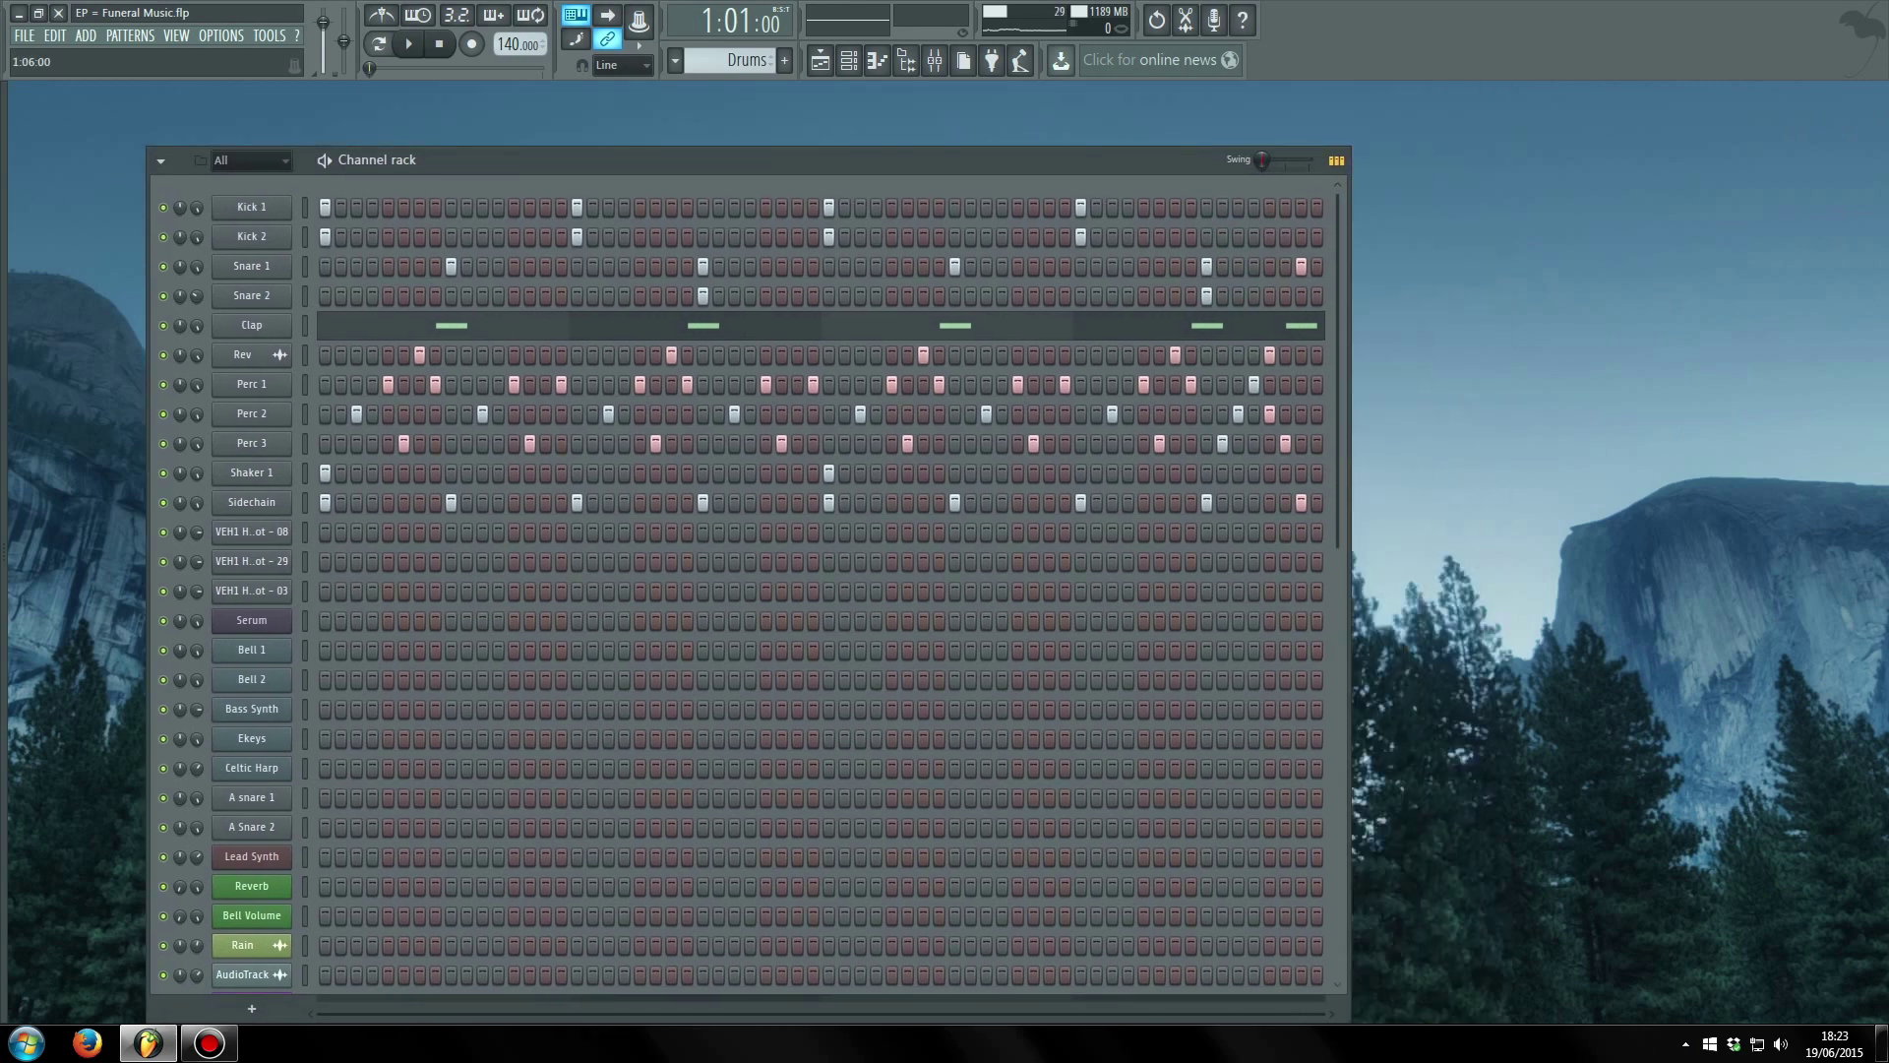
left_click(209, 1043)
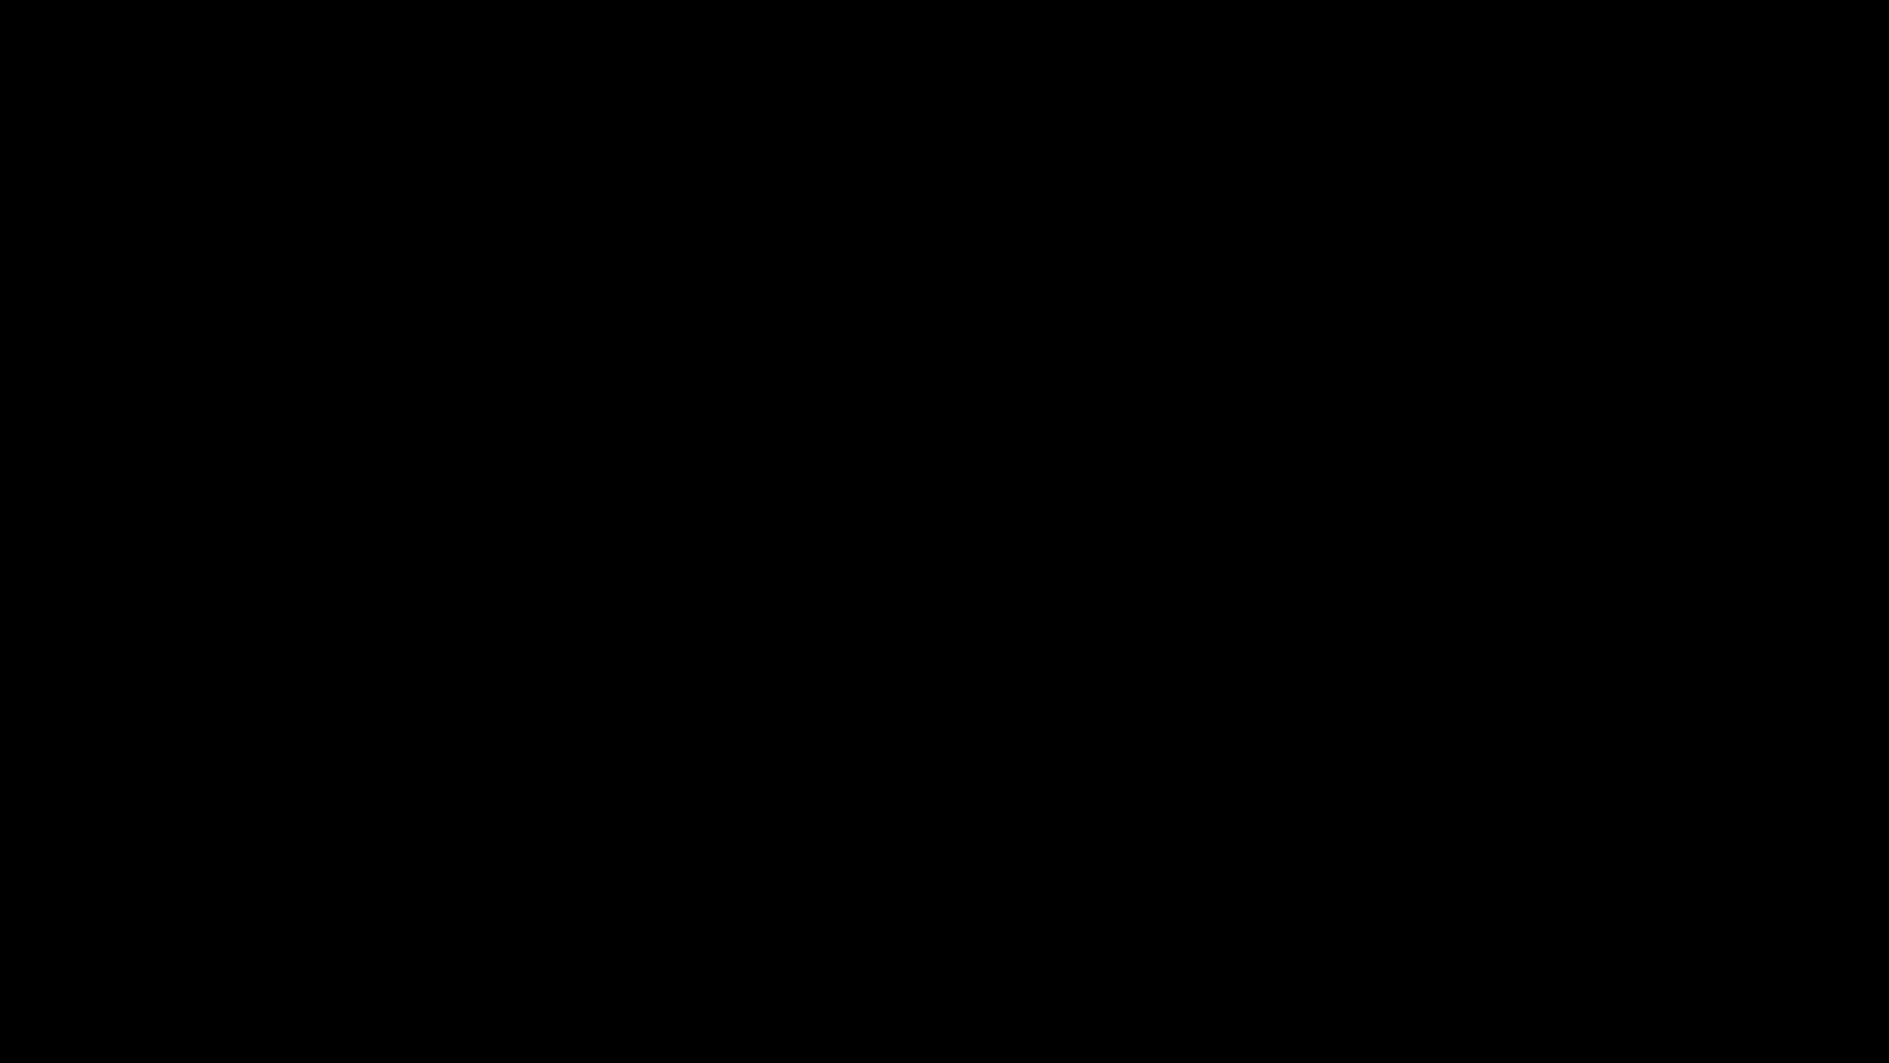